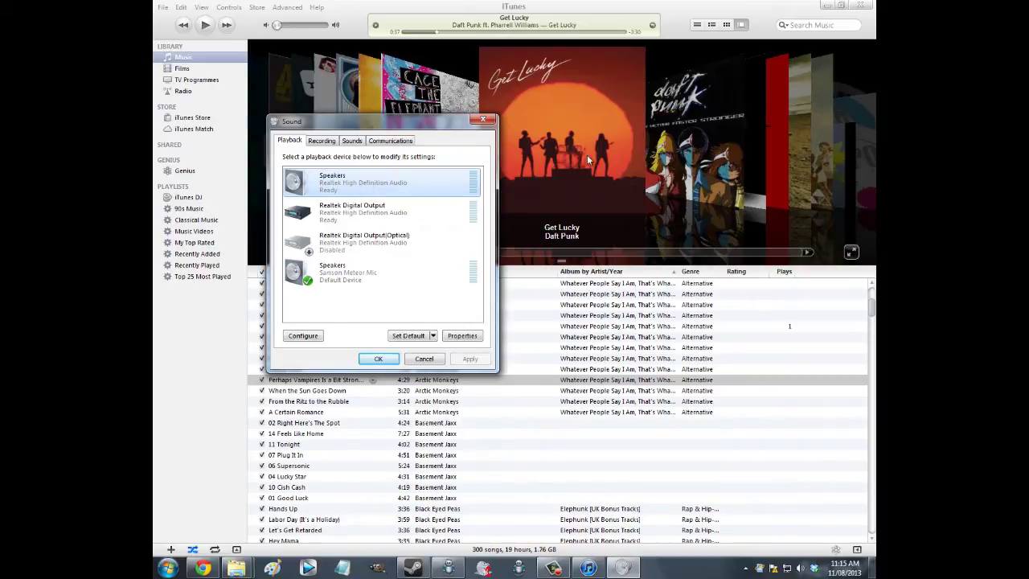
- Reopen the Windows playback devices list and make the Realtek High Definition Audio Speakers the default device
click(482, 120)
right_click(801, 569)
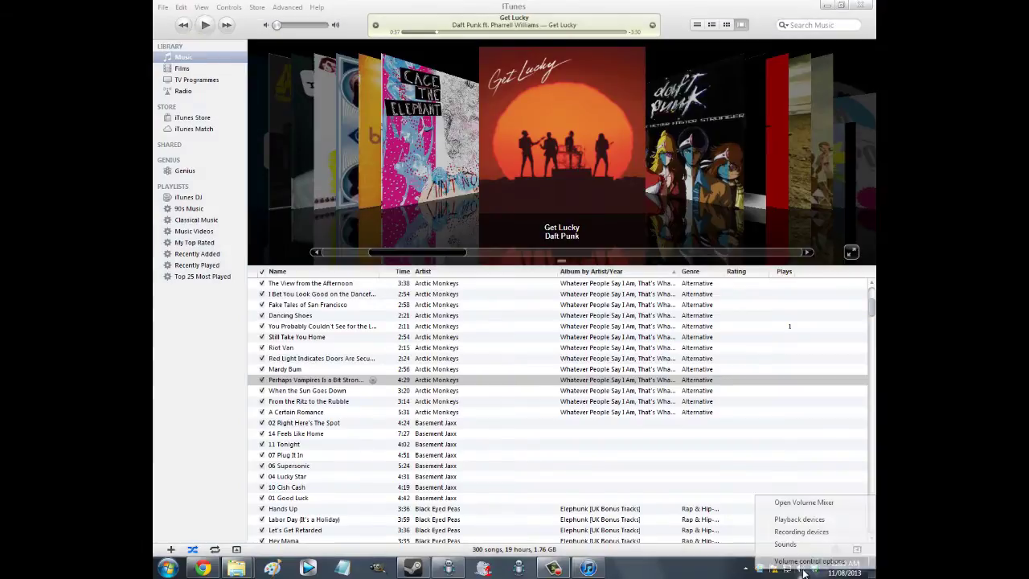
click(804, 572)
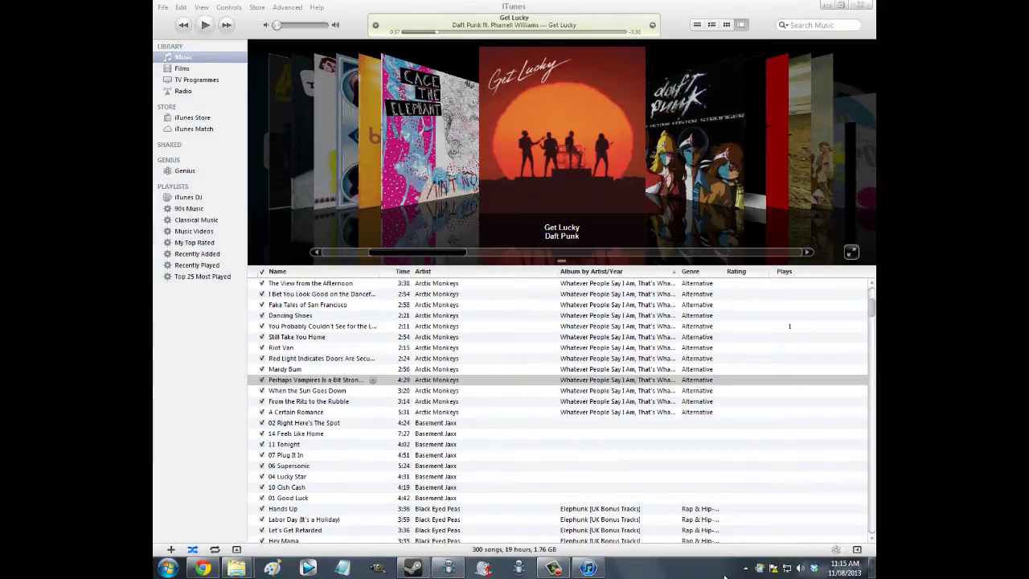
right_click(803, 570)
click(807, 524)
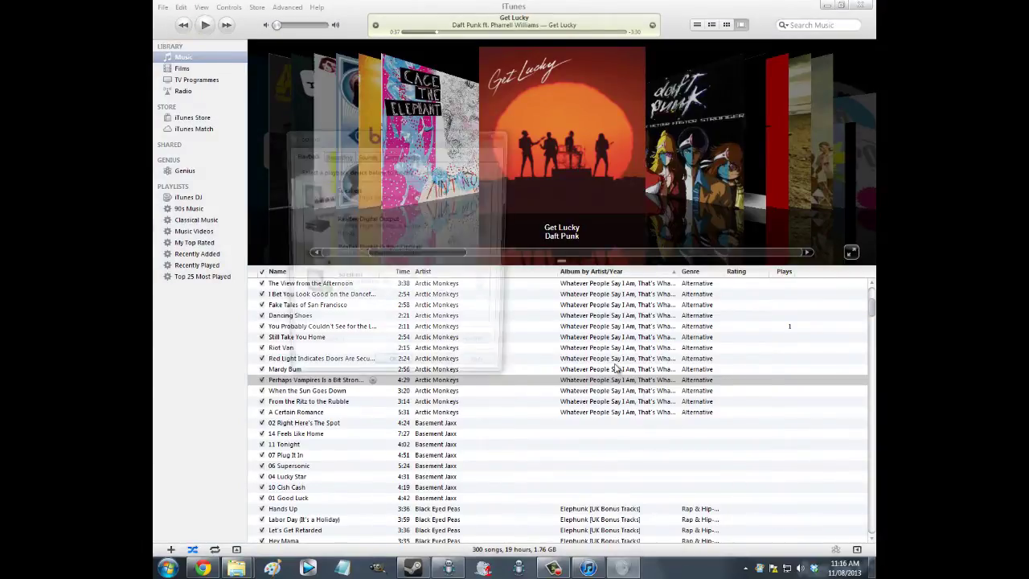
click(382, 199)
click(421, 349)
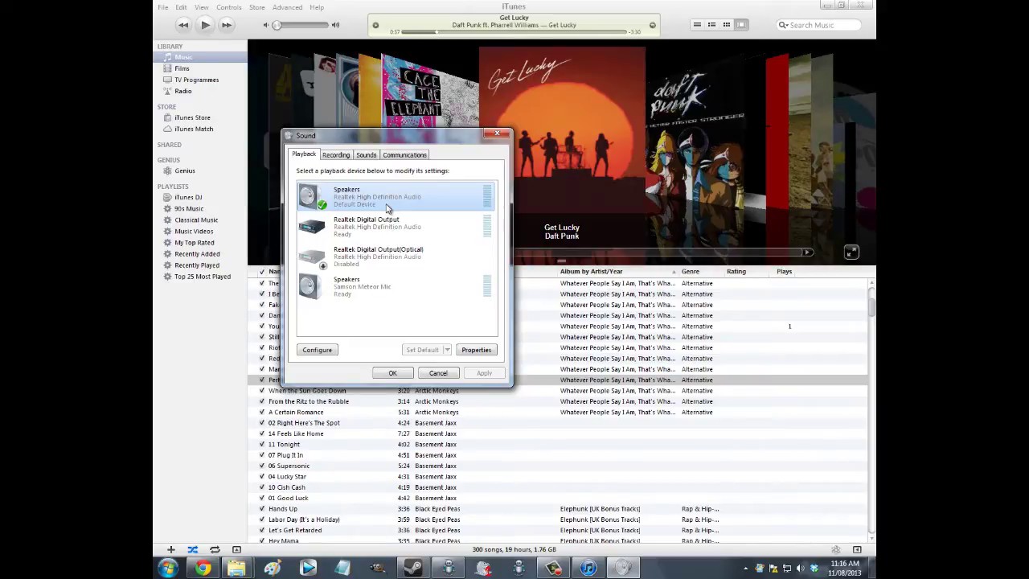
- Set the Samson Meteor Mic Speakers as the default playback device and close the Sound window
click(382, 296)
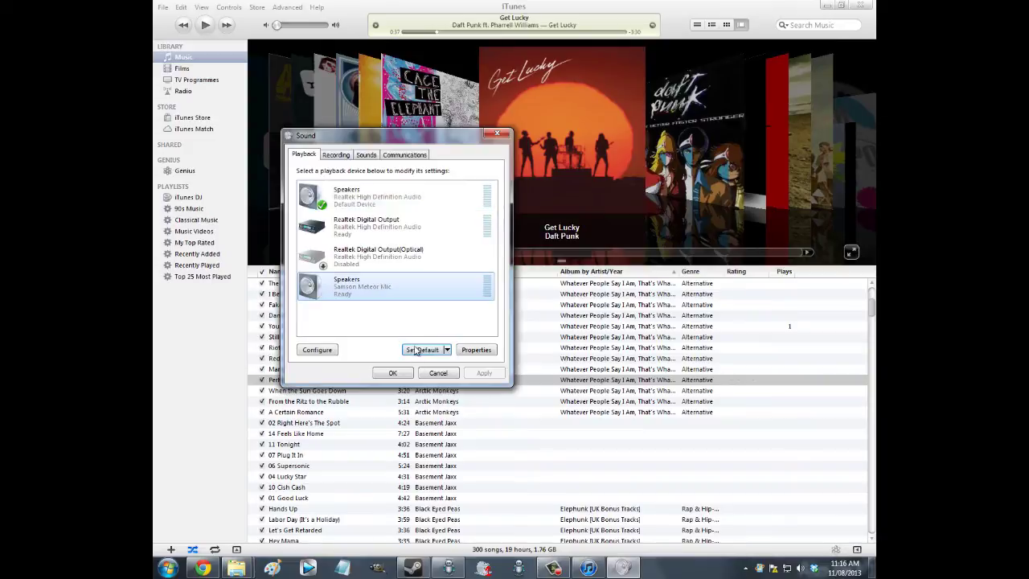
click(415, 351)
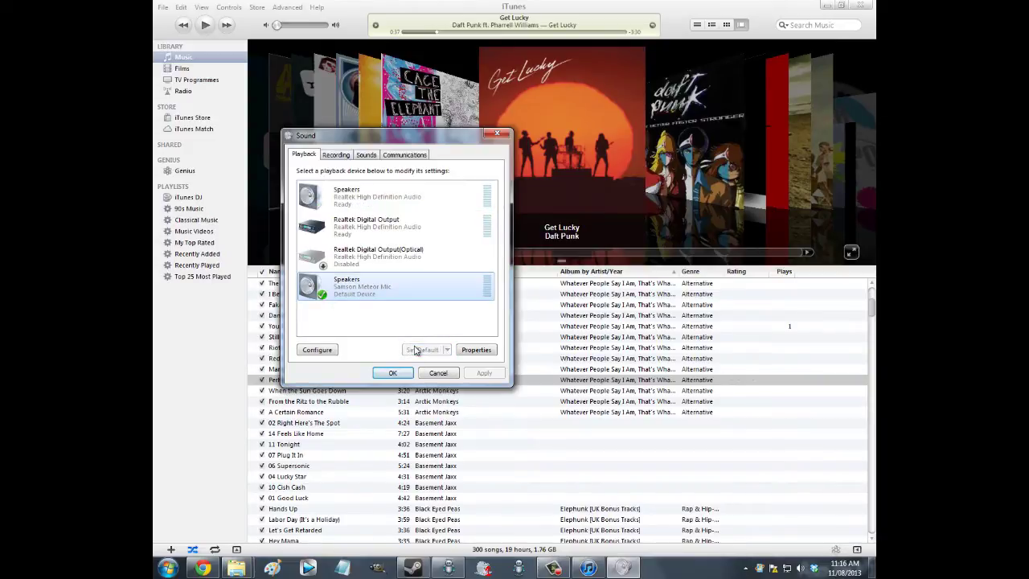
click(496, 134)
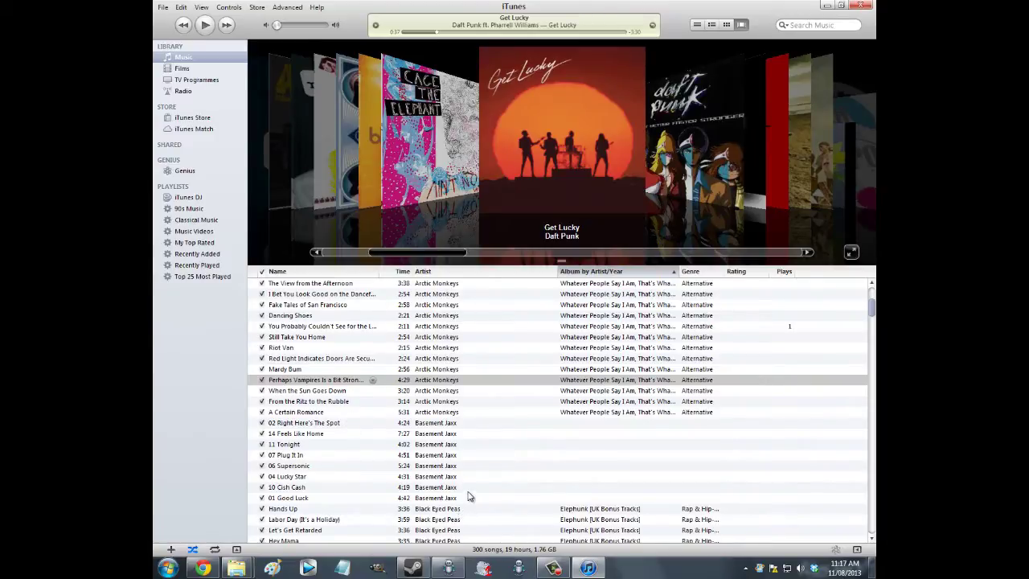
- Switch to Chrome and view the JitBit Macro Recorder download page and the program's empty macro window
click(202, 569)
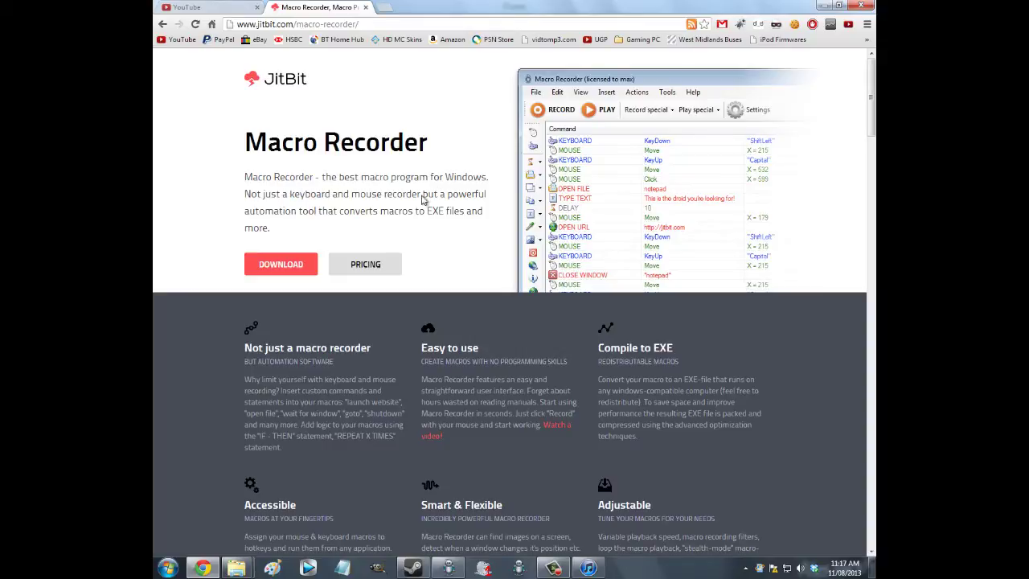
click(294, 269)
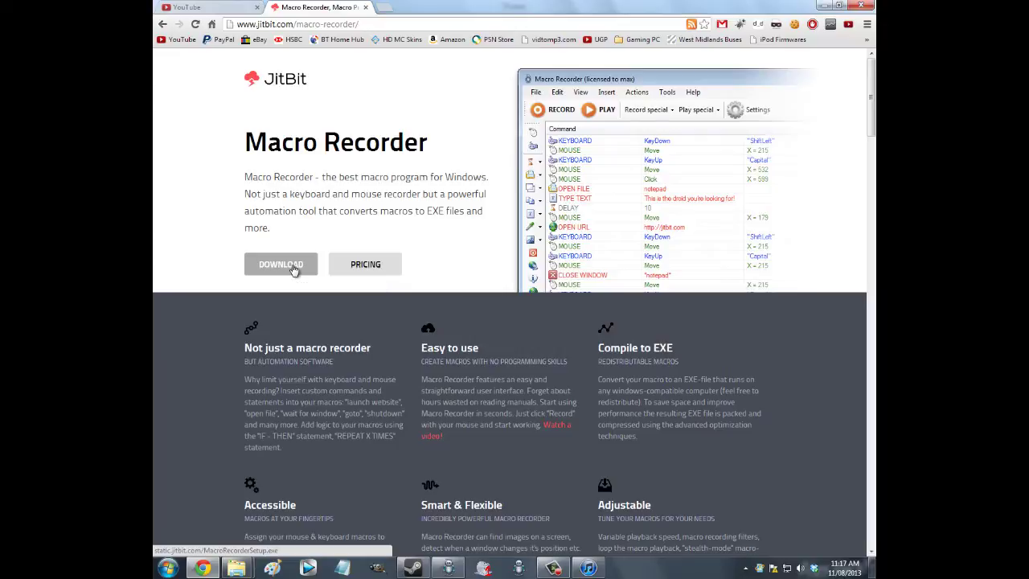
drag(598, 347, 671, 347)
click(569, 337)
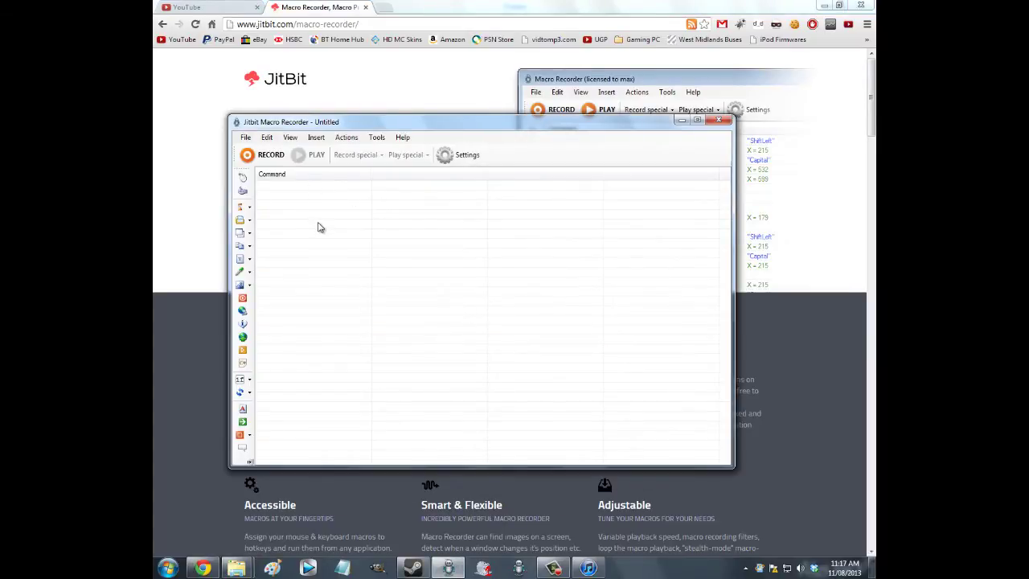
click(199, 317)
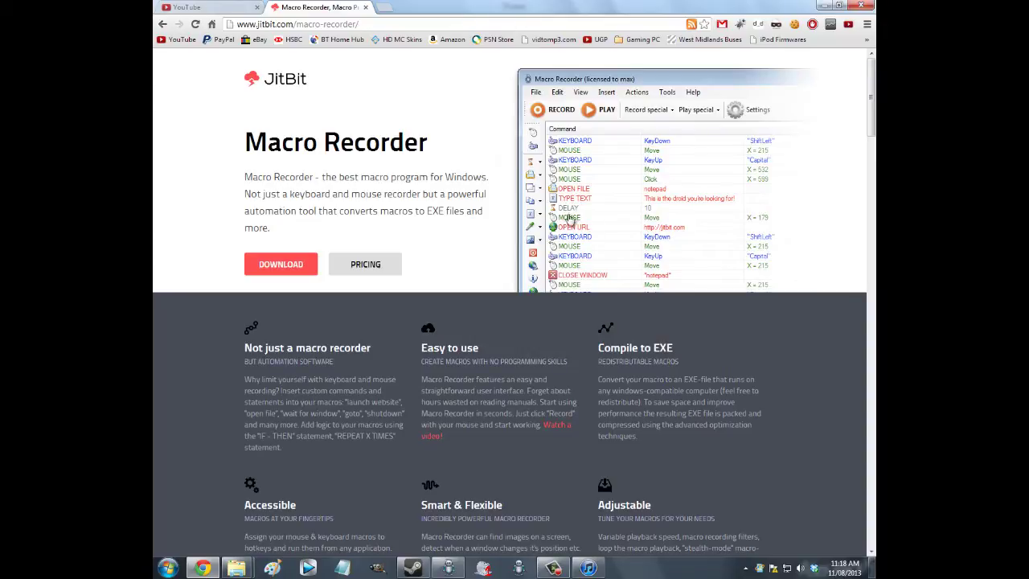
- Add the Sound Shortcut tray program to Windows startup and test it by opening and closing the playback devices window
click(745, 567)
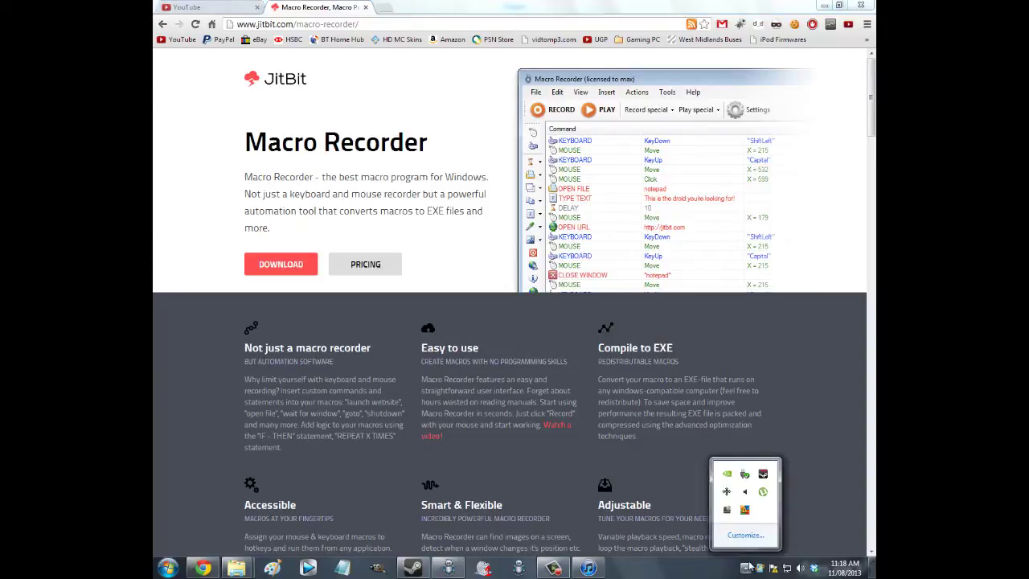
right_click(746, 492)
click(771, 499)
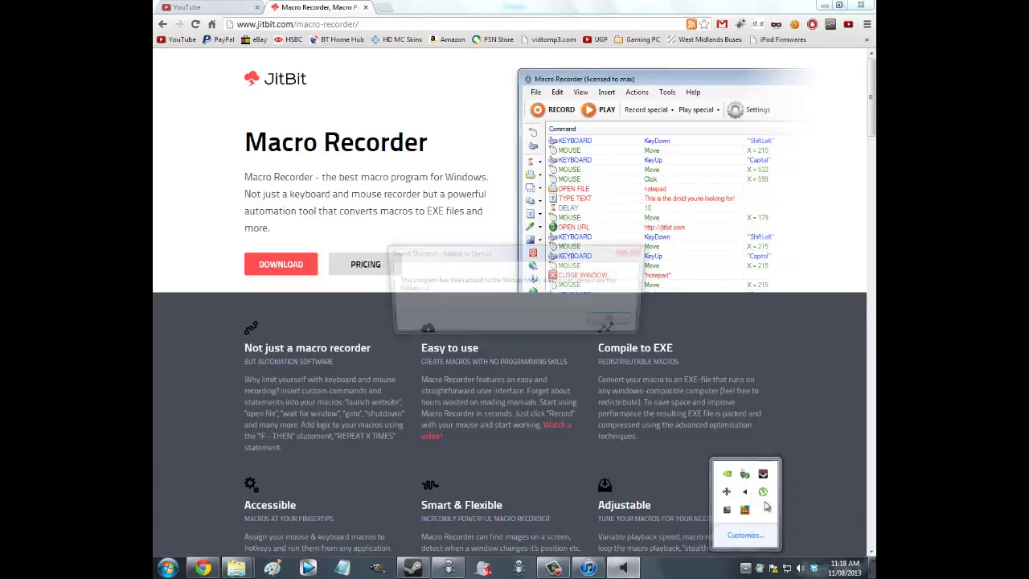
click(623, 325)
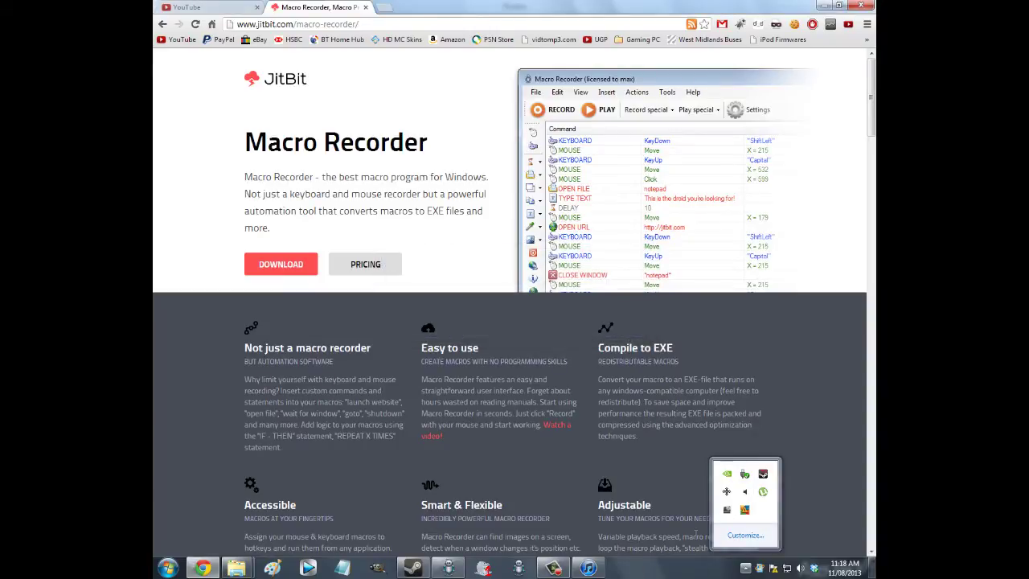
click(744, 491)
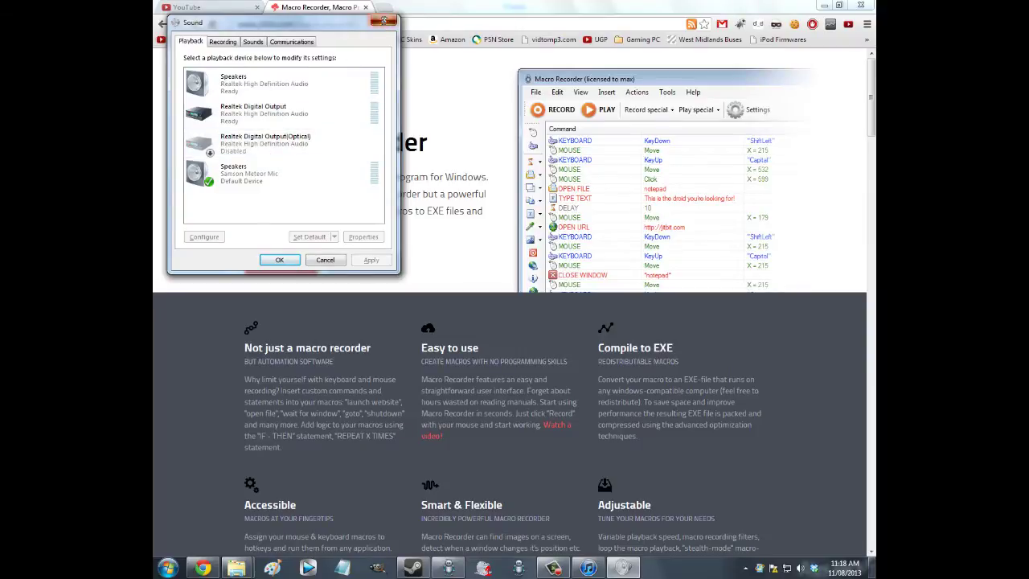
click(383, 20)
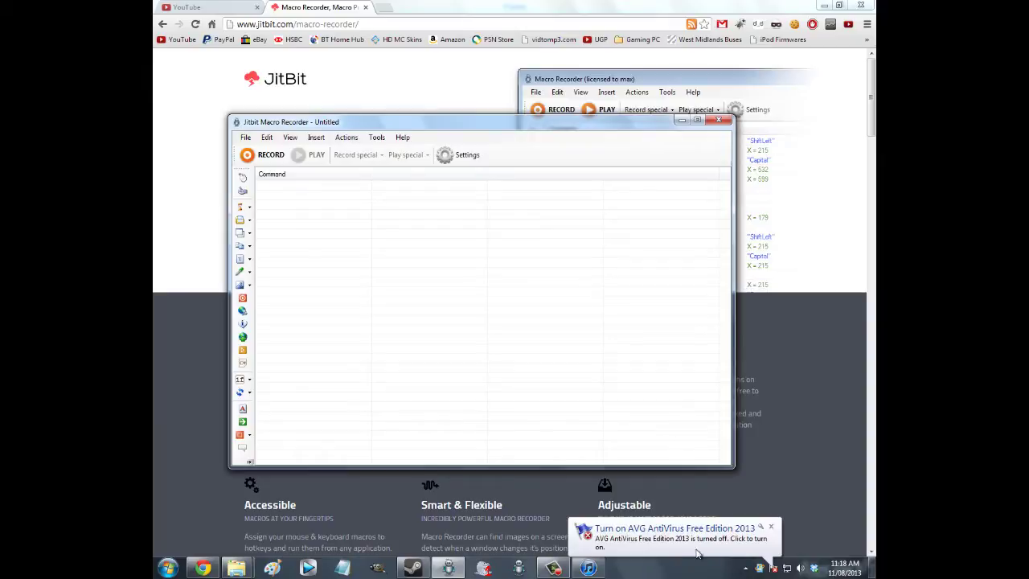
- Dismiss the AVG AntiVirus and antispyware notifications and return to the empty macro in Jitbit Macro Recorder
click(770, 527)
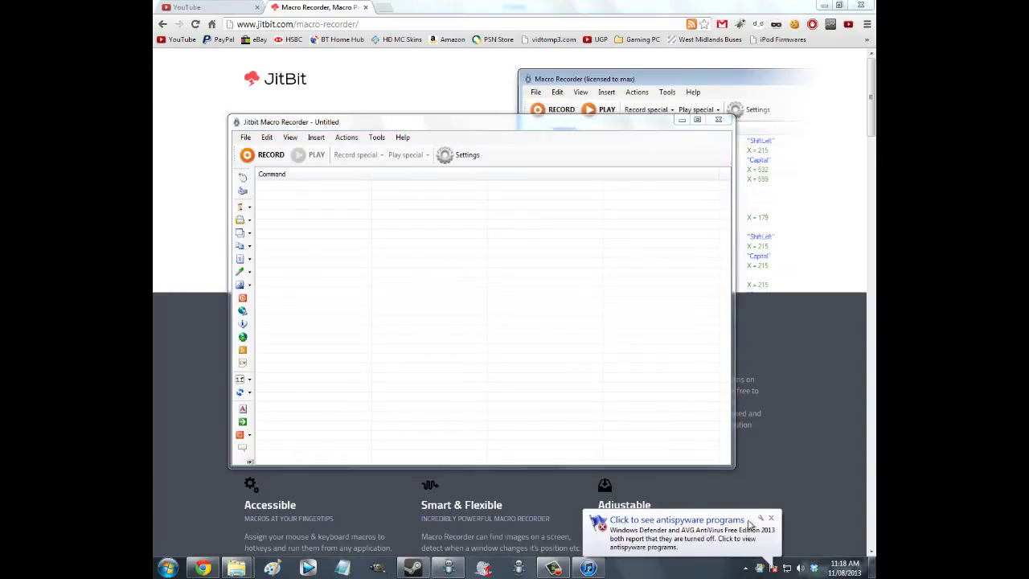
click(769, 518)
click(265, 191)
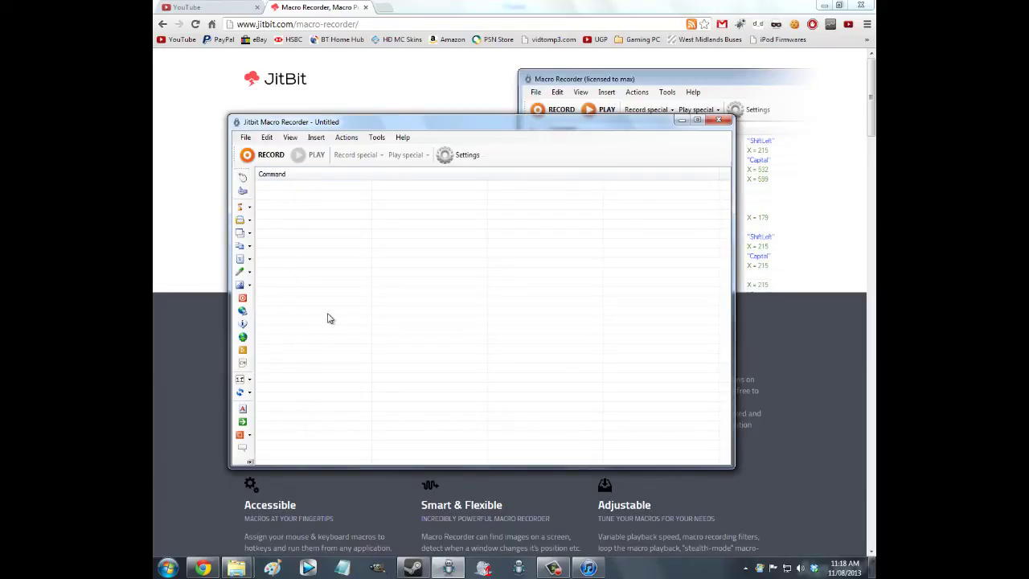
- Add a keyboard command to the macro with event type KeyDown and key LWindows
click(242, 191)
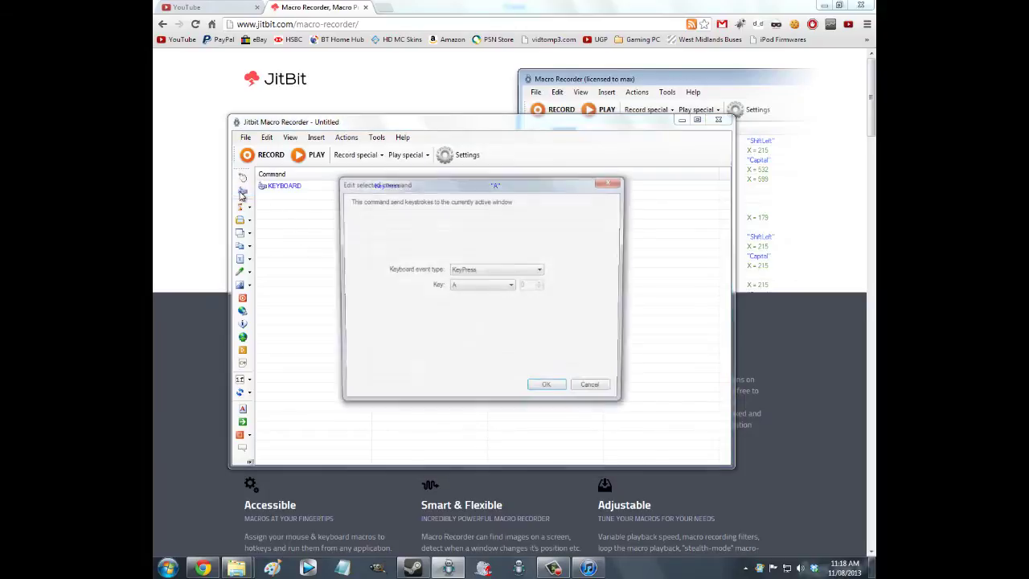
click(490, 287)
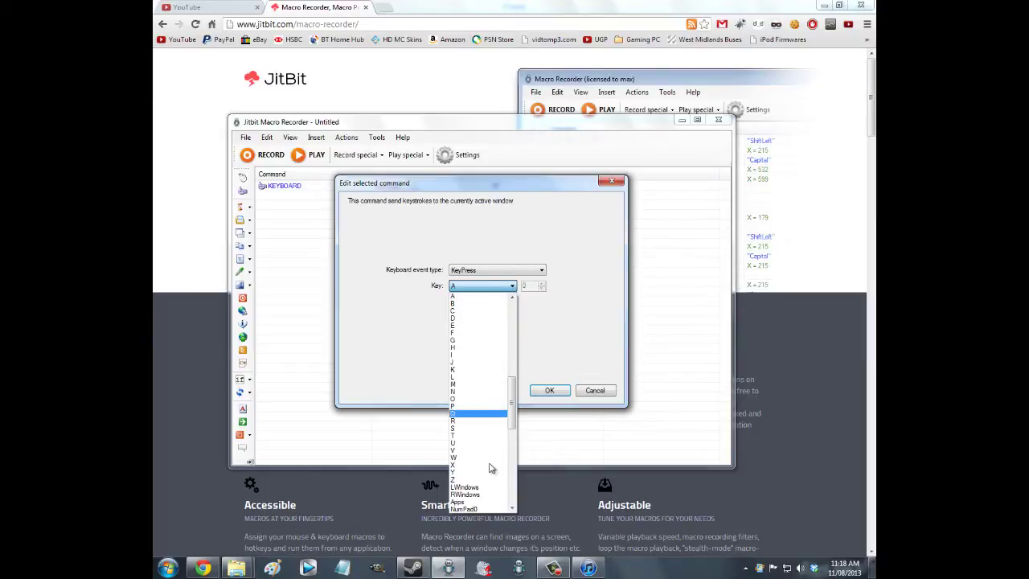
click(485, 487)
click(496, 270)
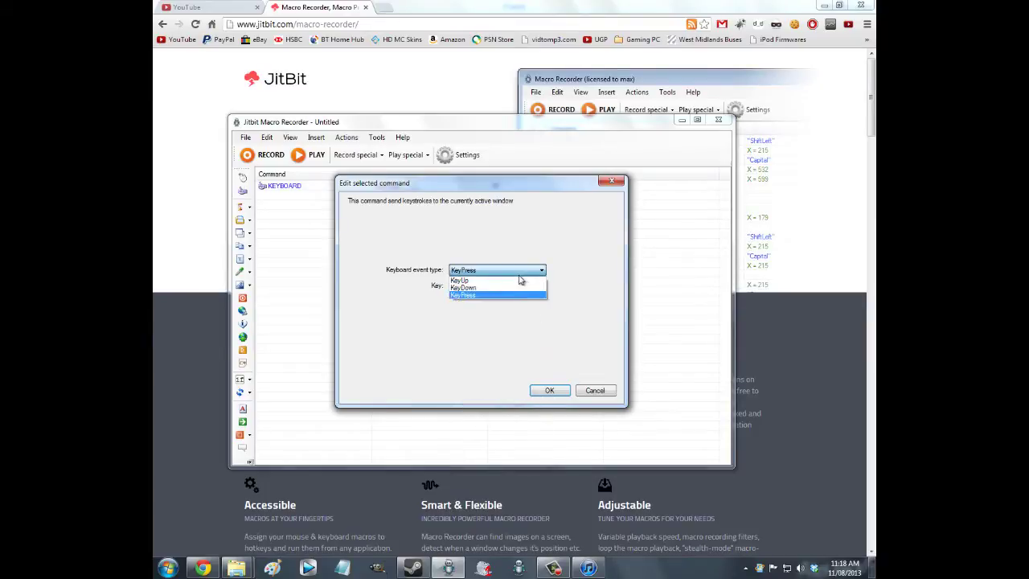
click(492, 288)
click(550, 390)
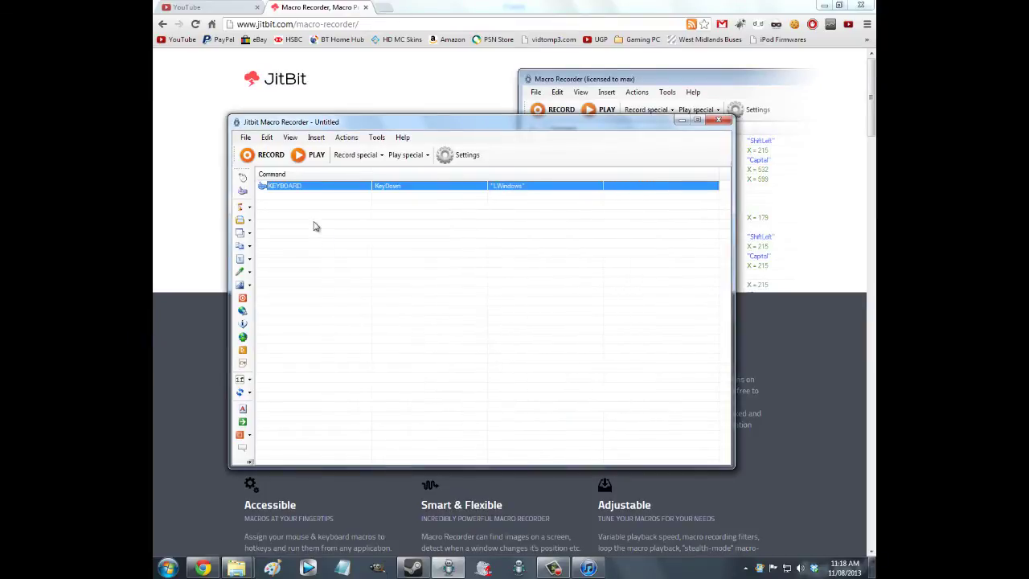
- Add a second keyboard command to the macro with event type KeyPress and key S
click(244, 195)
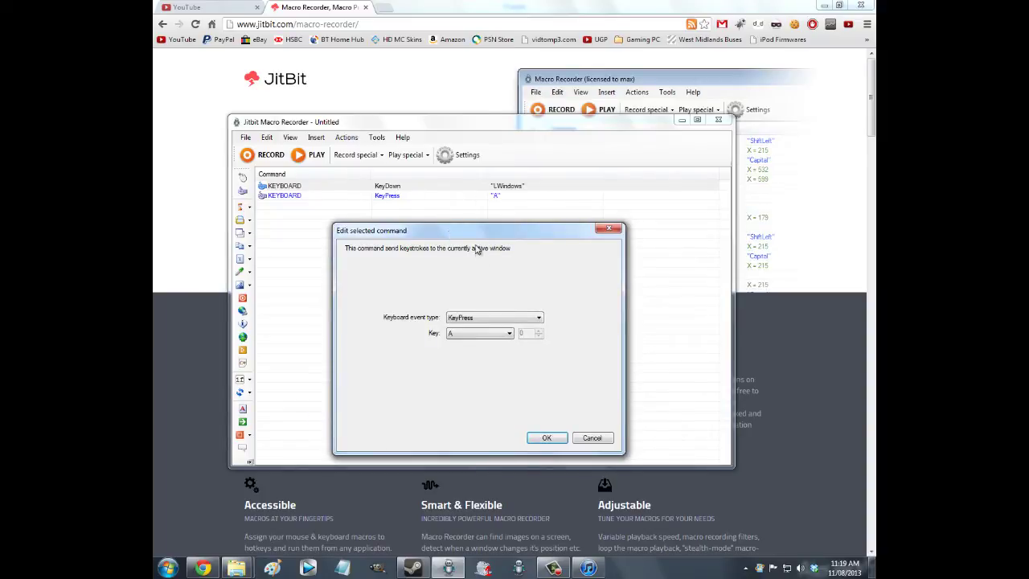
click(479, 309)
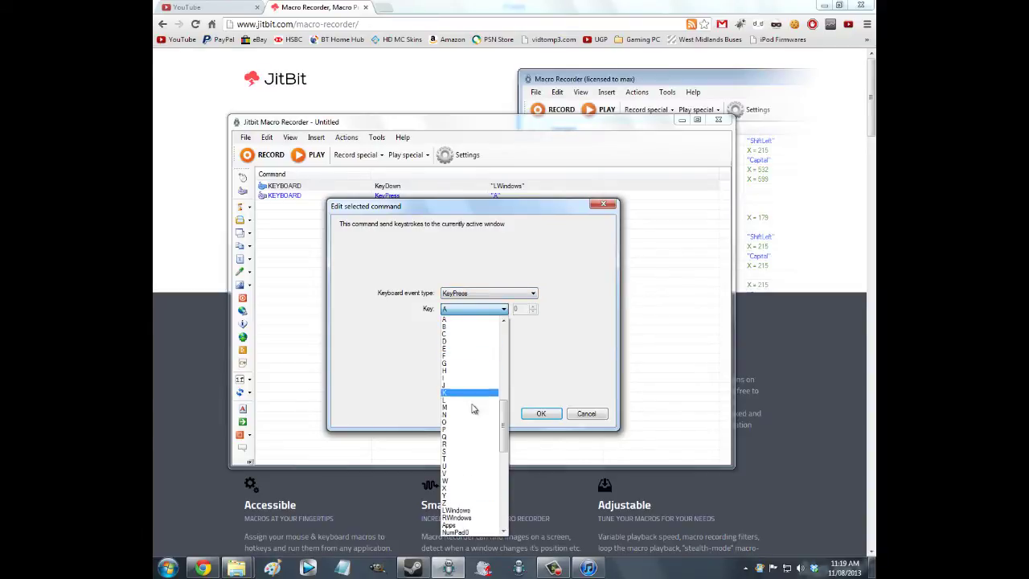
click(470, 451)
click(539, 414)
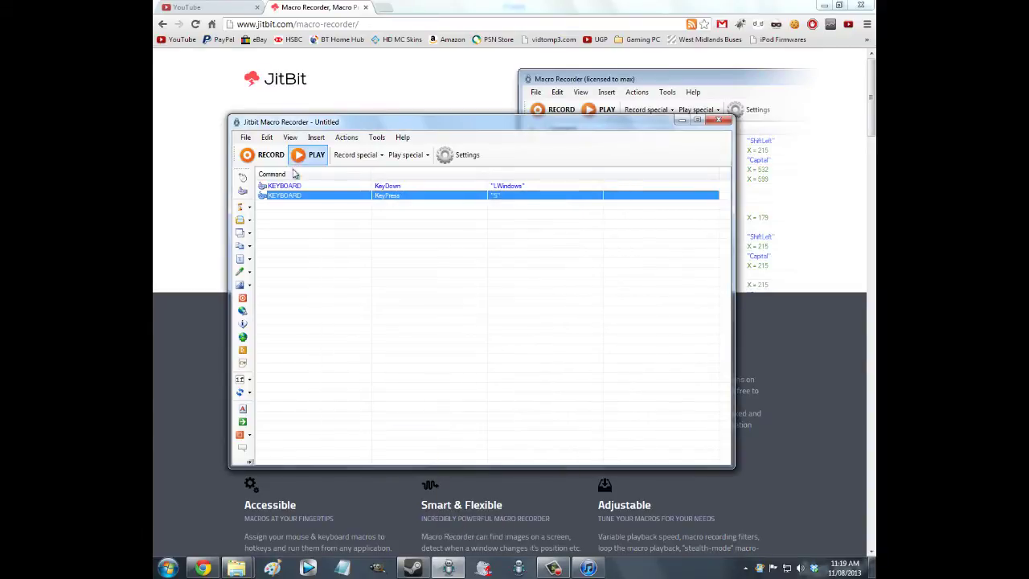
- Add a third keyboard command to the macro with event type KeyUp and key LWindows
click(243, 192)
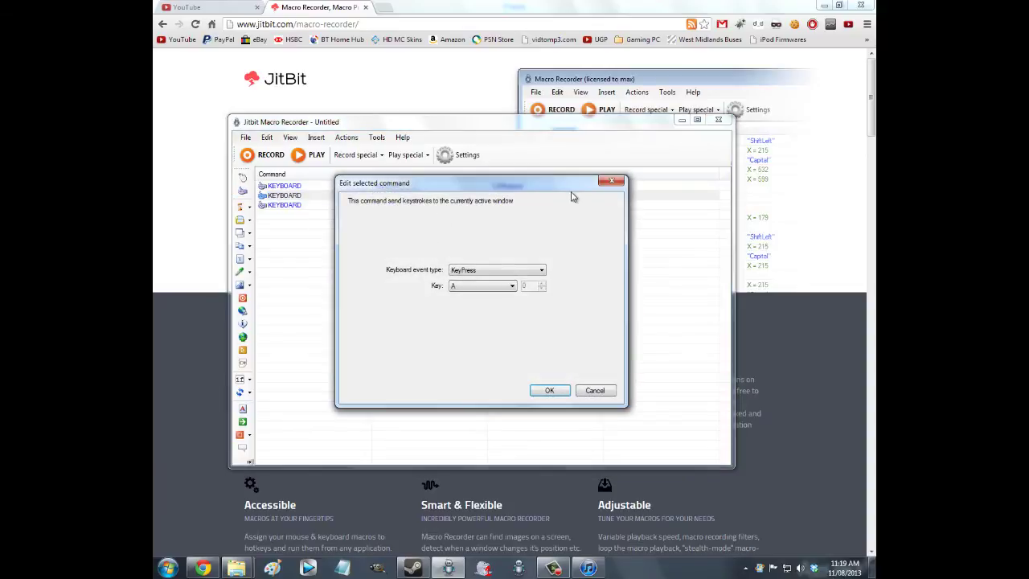
click(505, 270)
click(490, 283)
click(489, 286)
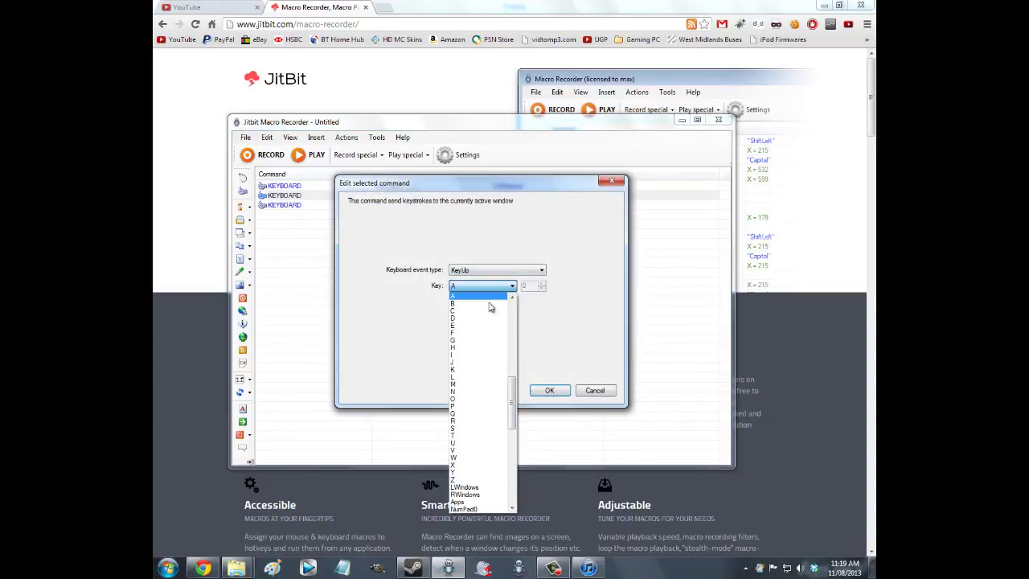
click(474, 487)
click(550, 390)
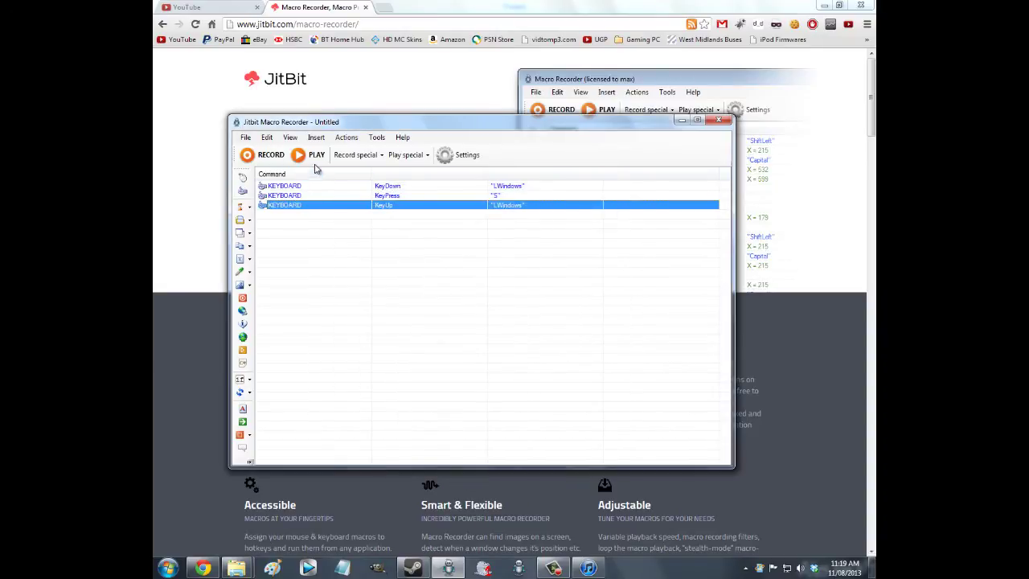
- Test opening the Sound window by playing the macro and again with the Sound Shortcut hotkey, closing it each time
click(314, 157)
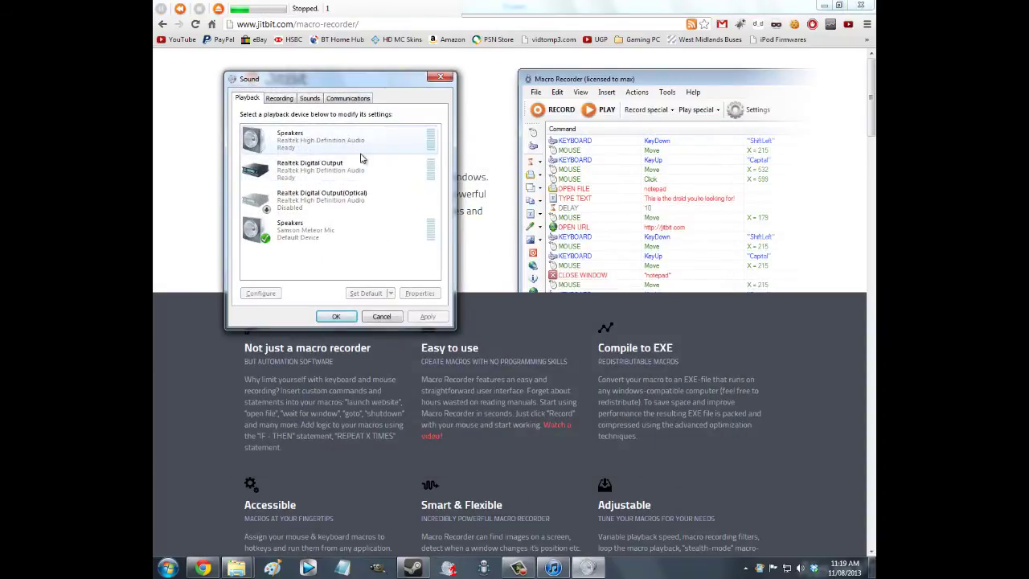
click(439, 77)
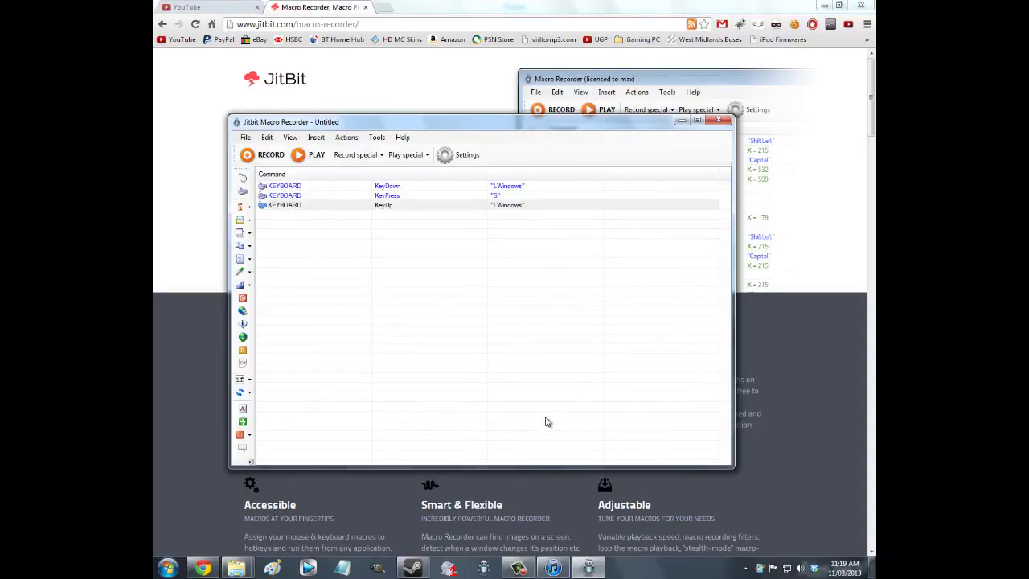
key(super+s)
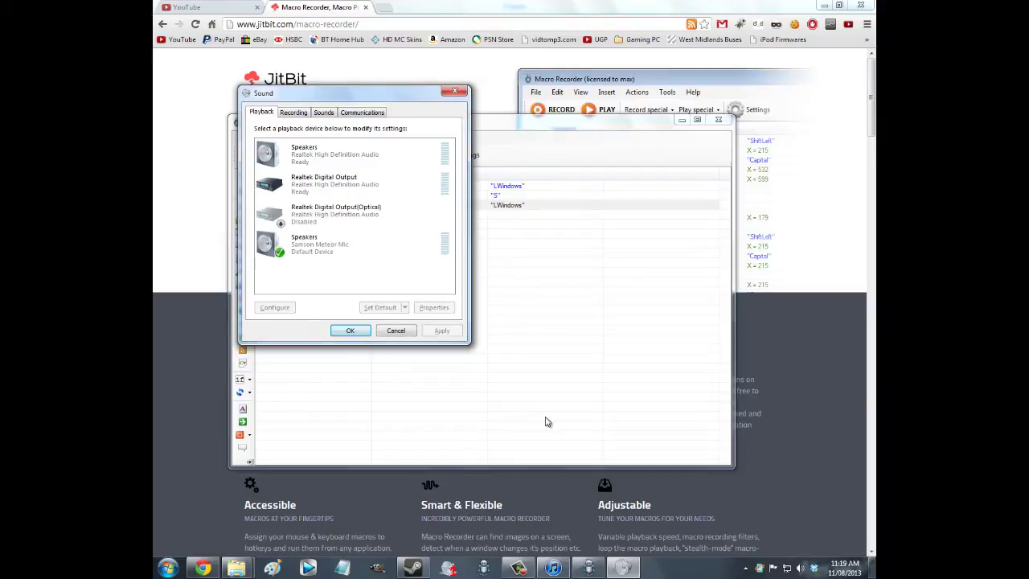
key(Escape)
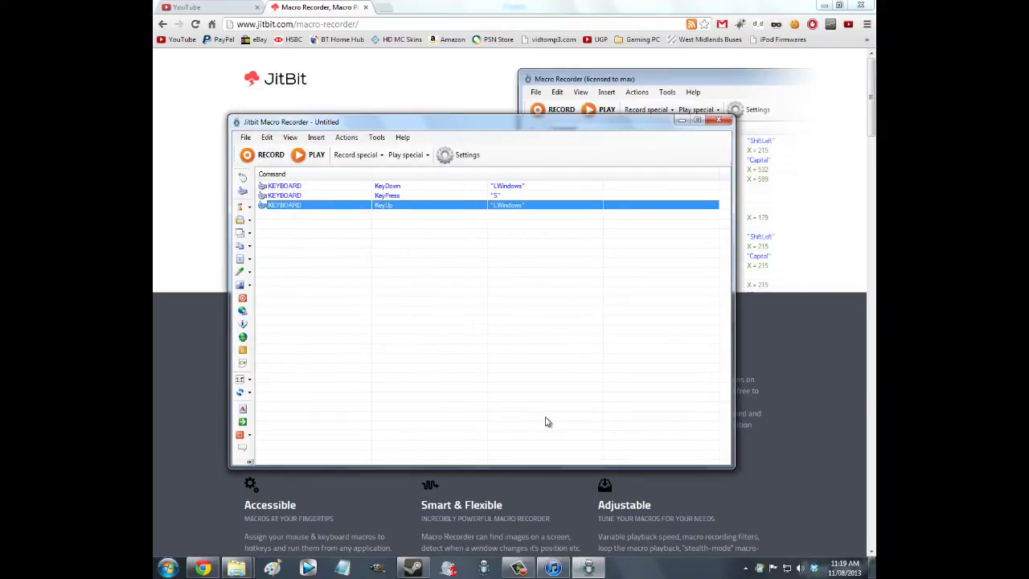
- Reopen the Sound window with the hotkey, step down through the playback devices, and return to the macro with no command selected
key(super+s)
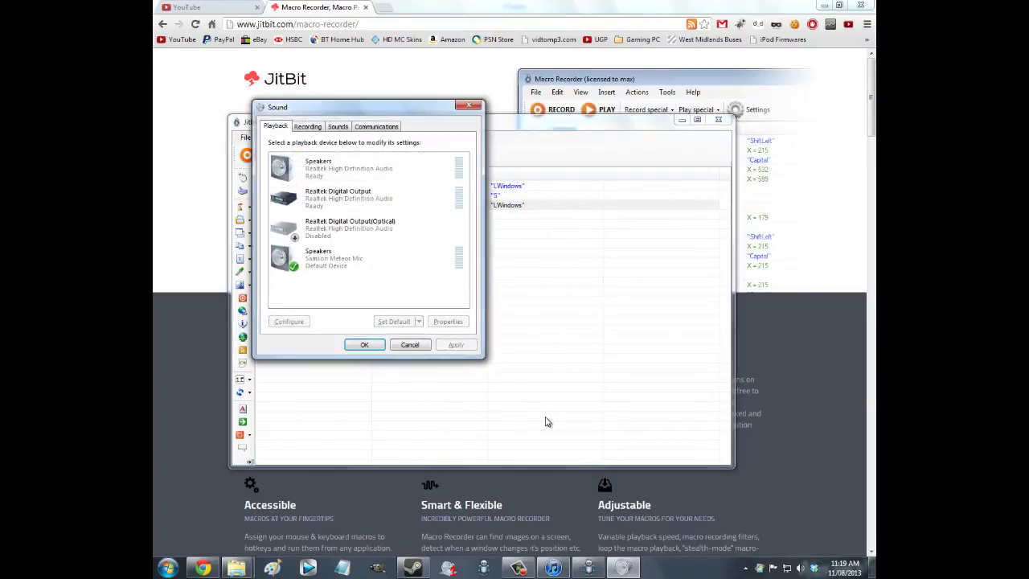
key(Down)
key(Down)
key(Down)
key(Down)
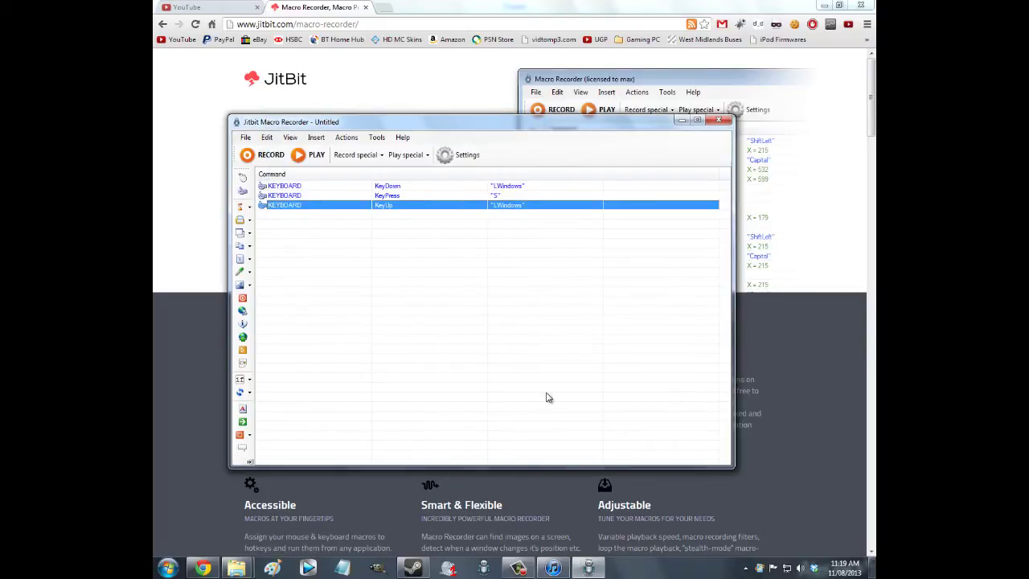
click(297, 226)
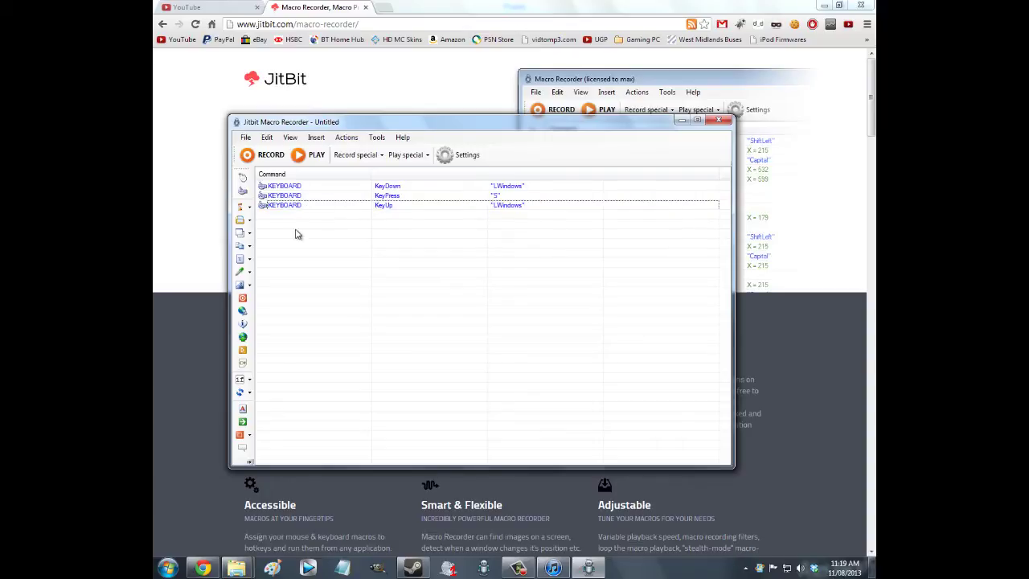
- Add a Wait for window command that waits for the window titled Sound to appear, with a wait timeout of 0
click(247, 209)
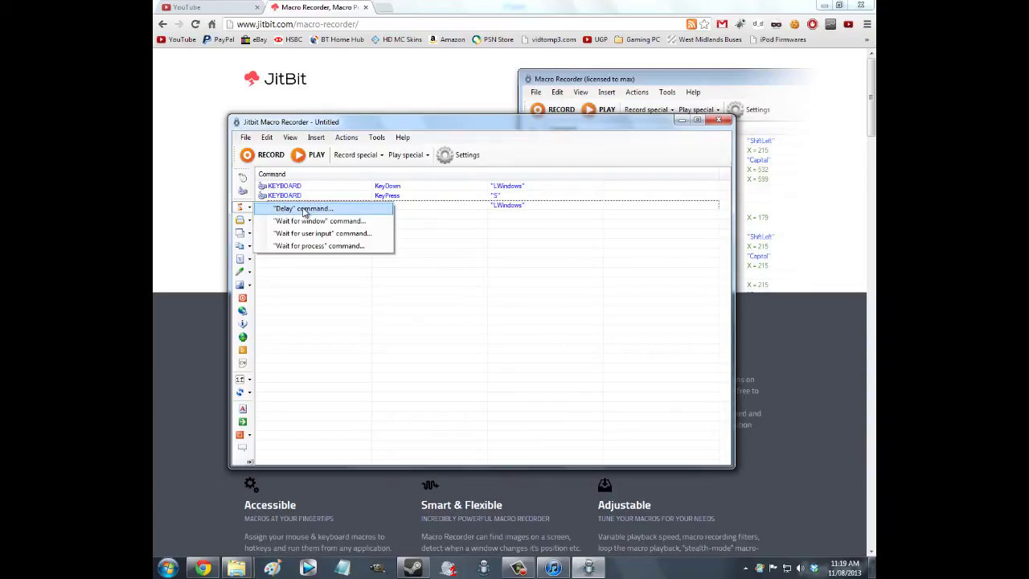
click(357, 221)
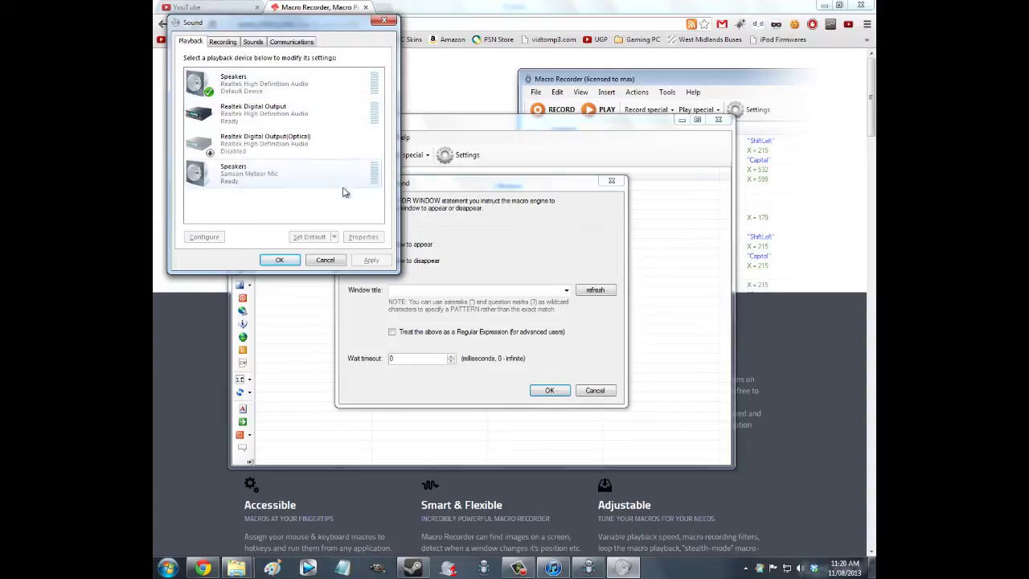
click(383, 22)
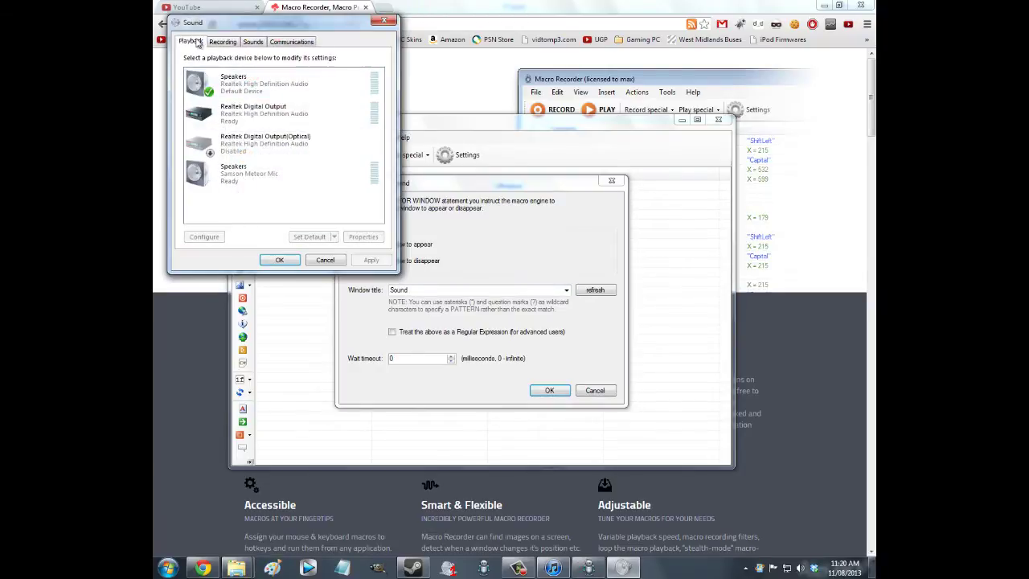
click(383, 21)
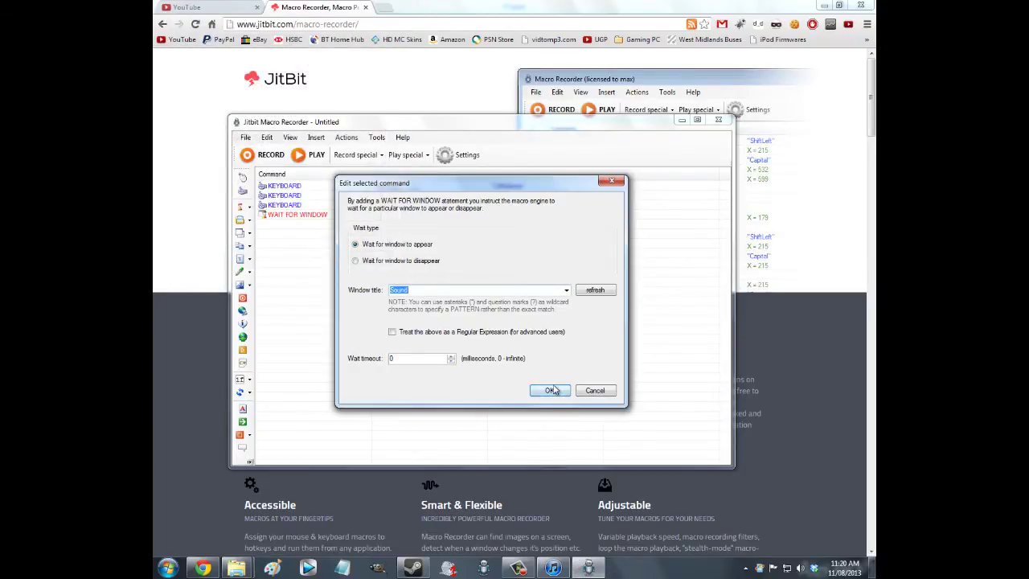
click(548, 390)
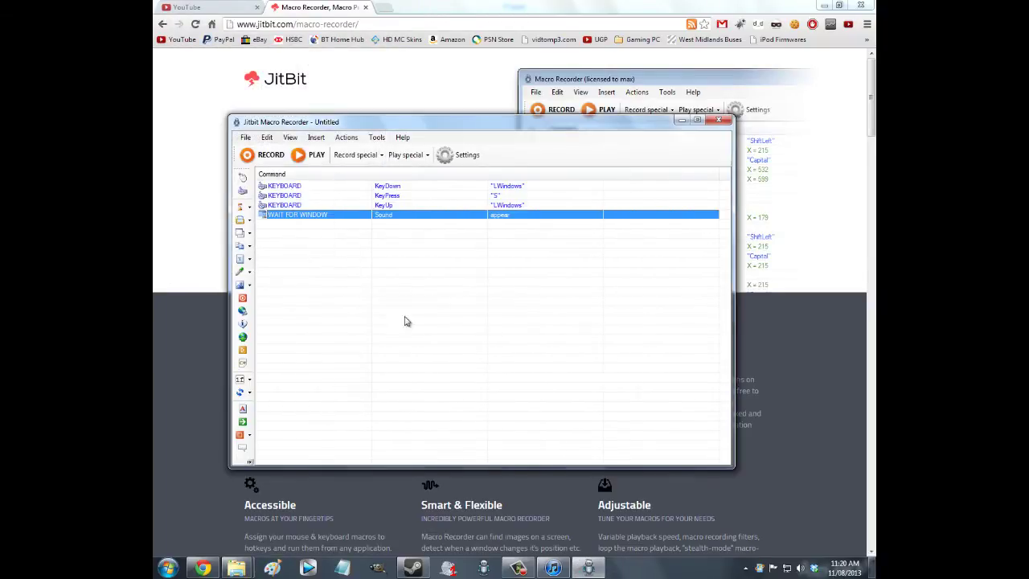
- Add a keyboard command after the window wait with event type KeyPress and key Down
click(312, 229)
click(241, 190)
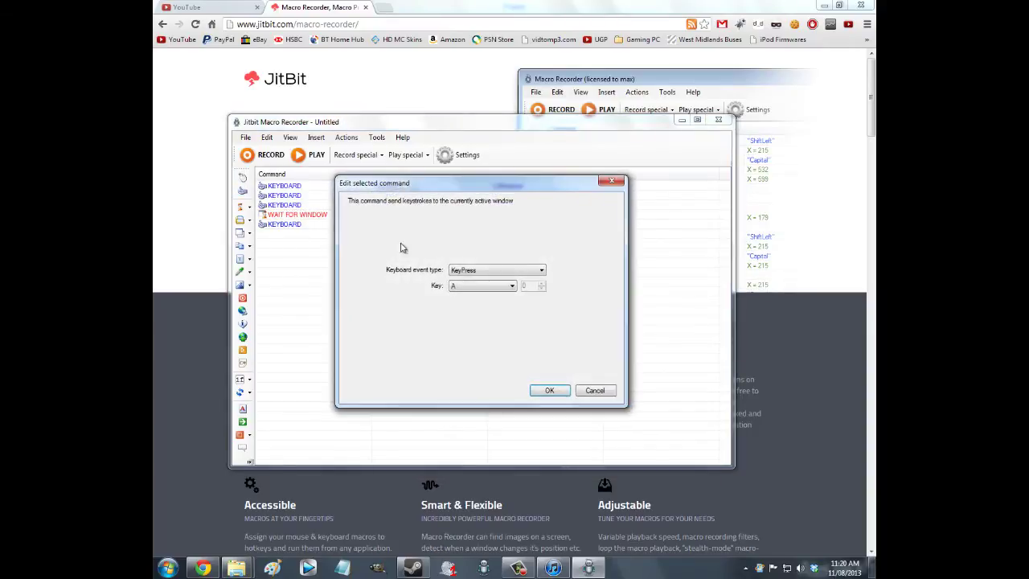
click(474, 288)
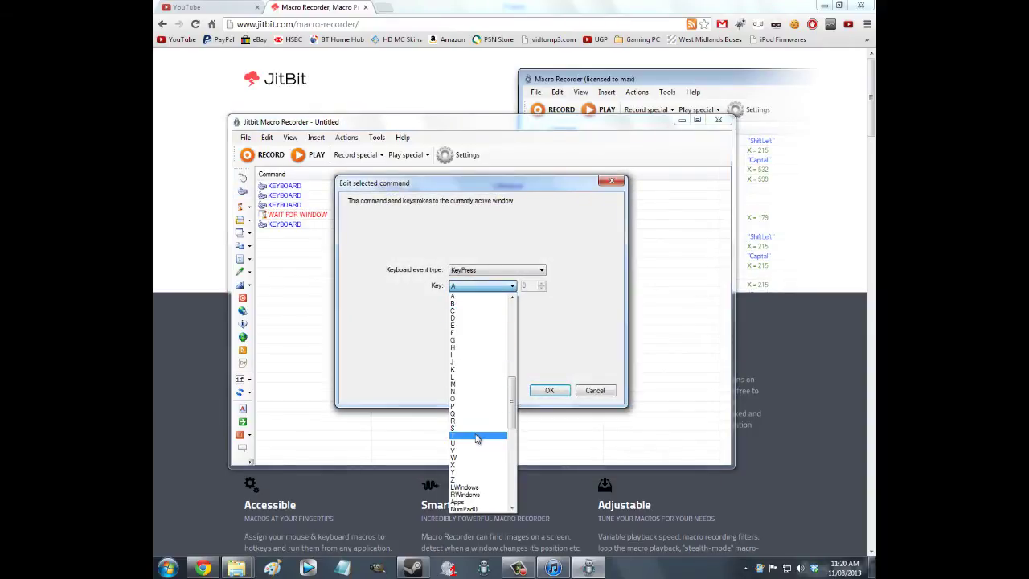
drag(512, 410, 514, 474)
key(d)
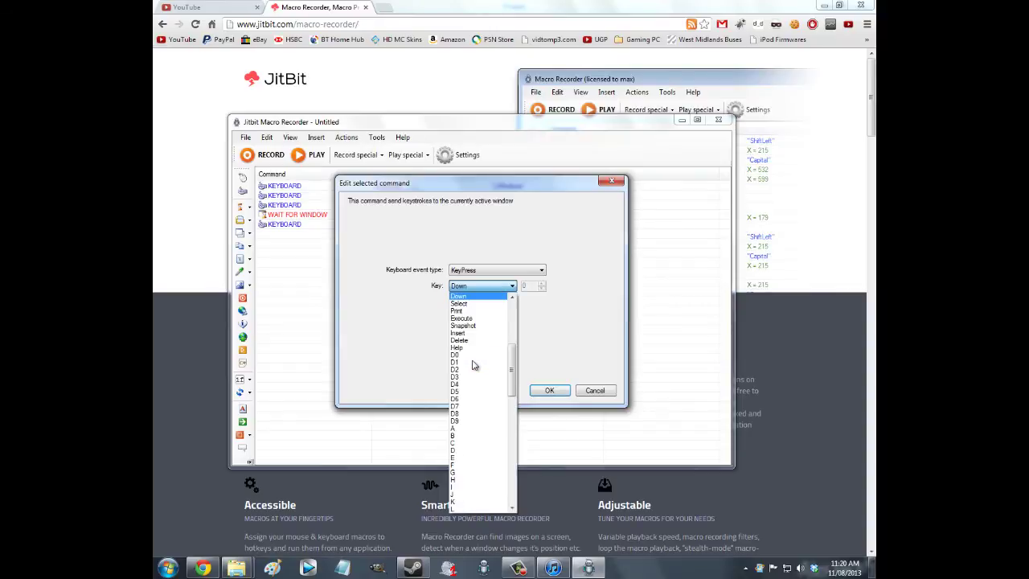
key(Return)
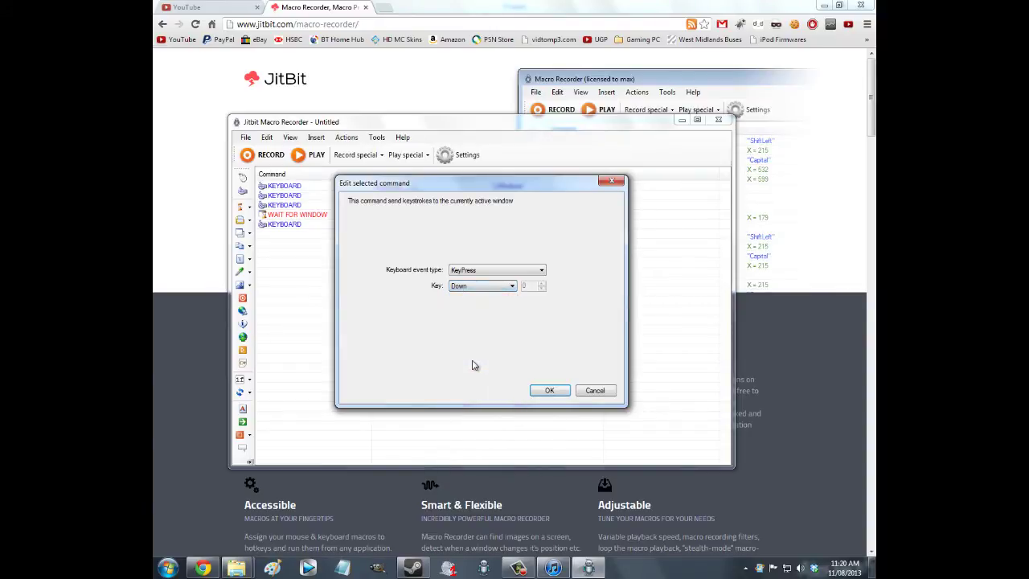
click(553, 391)
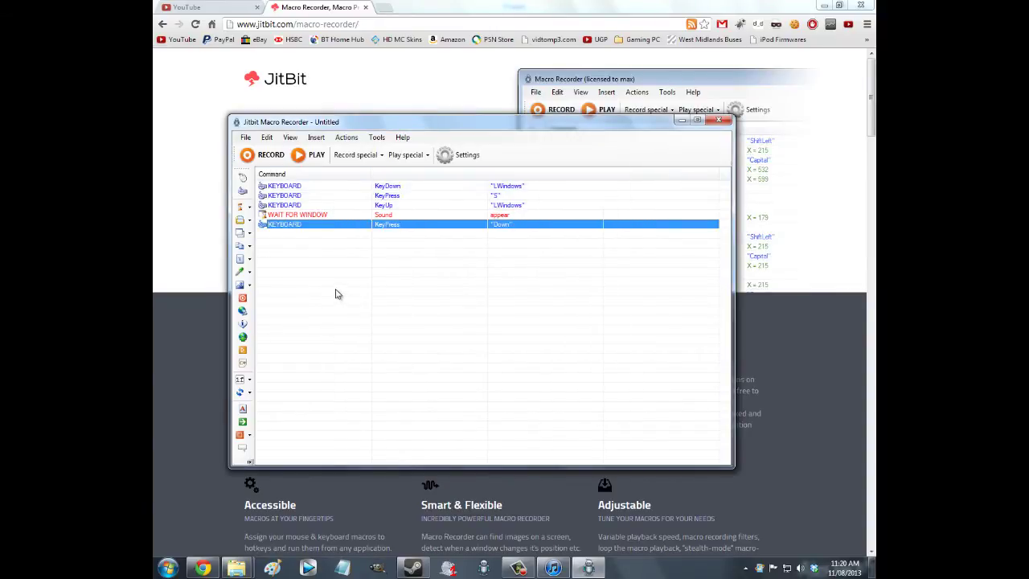
- Test the macro by playing it, close the Sound window, and return to the macro's command list
click(310, 155)
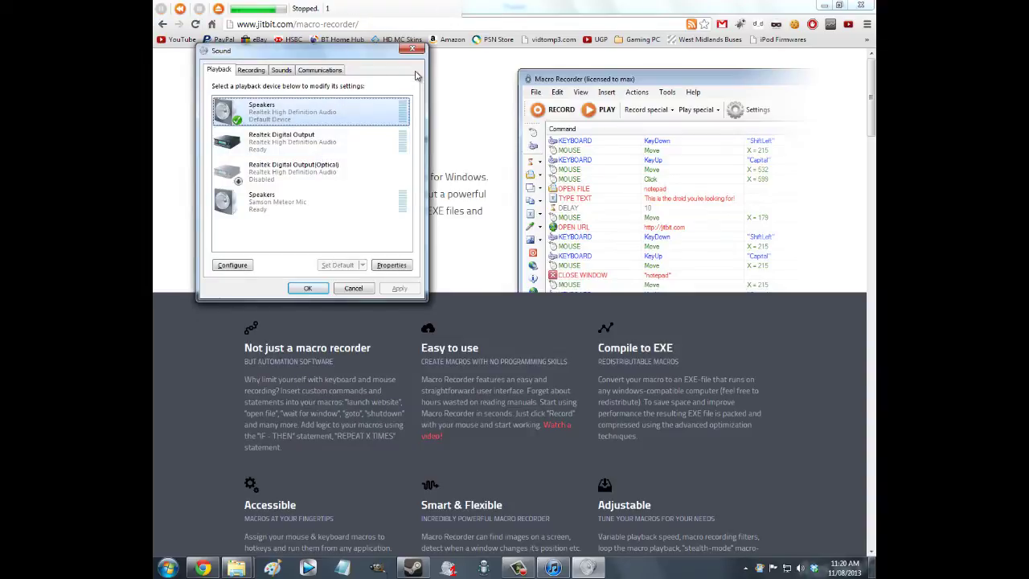
click(413, 50)
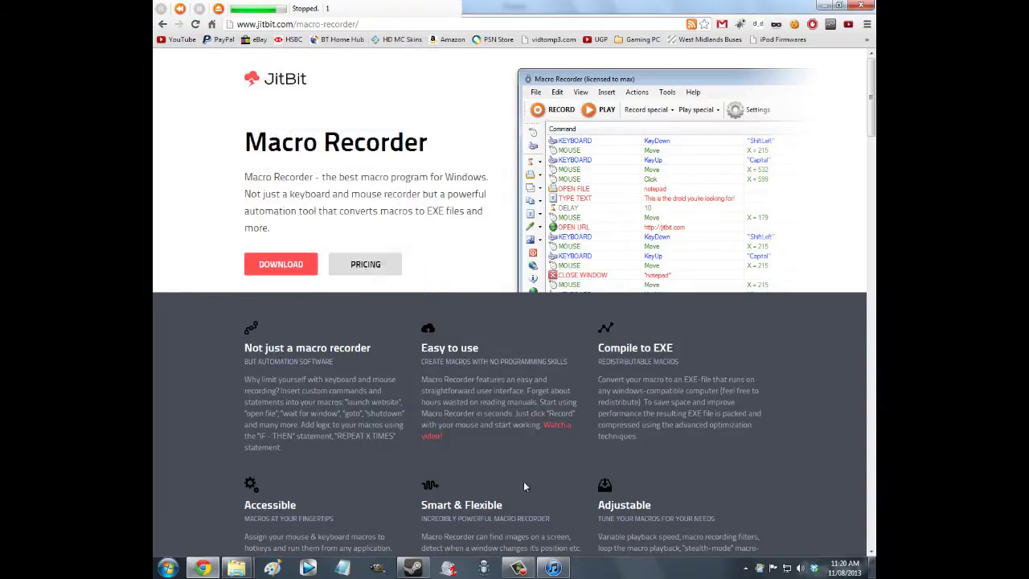
mouse_move(504, 570)
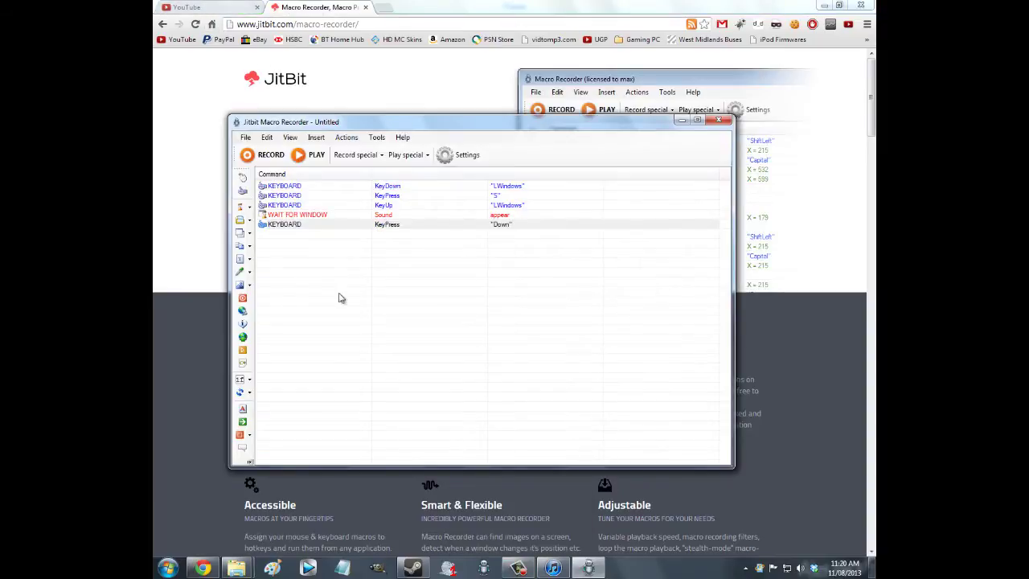
- Add a keyboard command with event type KeyPress and key Tab, and duplicate it as a second Tab press
click(243, 192)
click(487, 286)
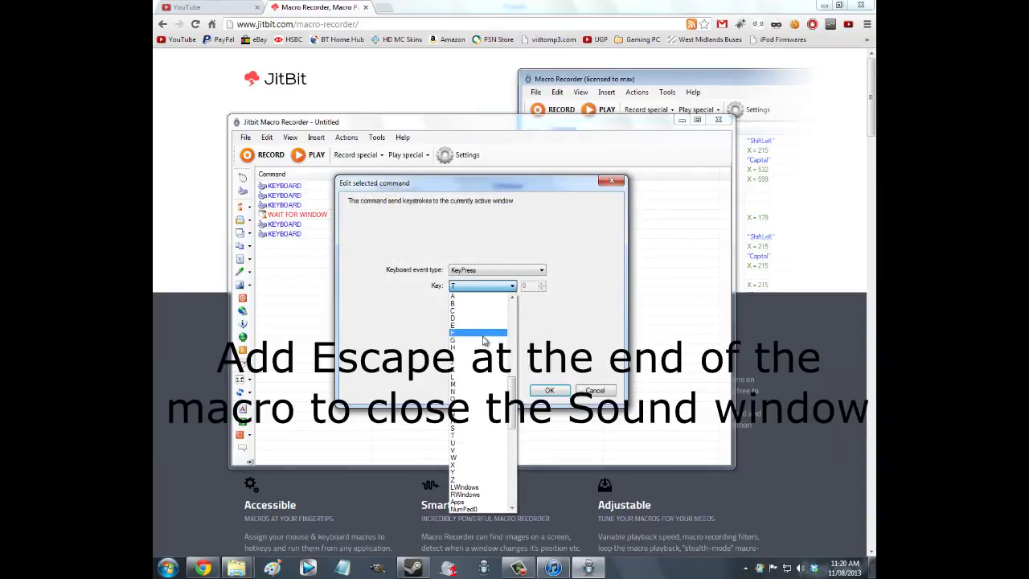
scroll(484, 338, up, 13)
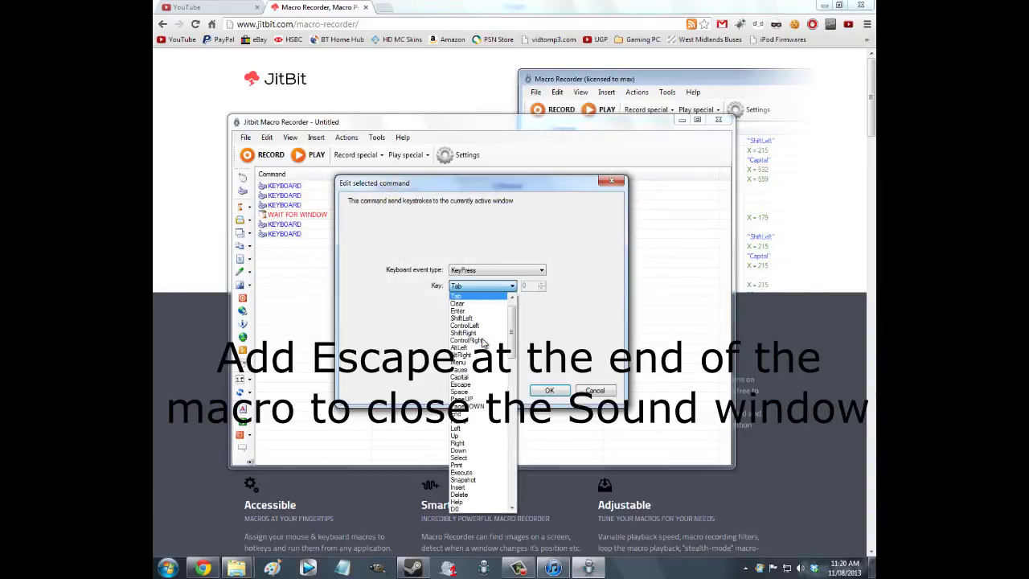
key(Escape)
key(Escape)
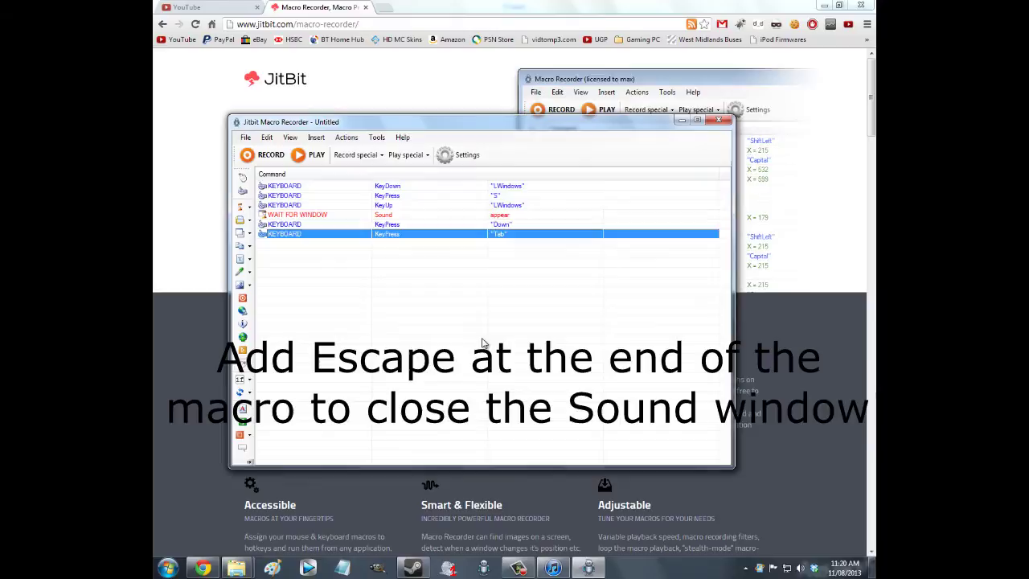
click(395, 243)
key(ctrl+v)
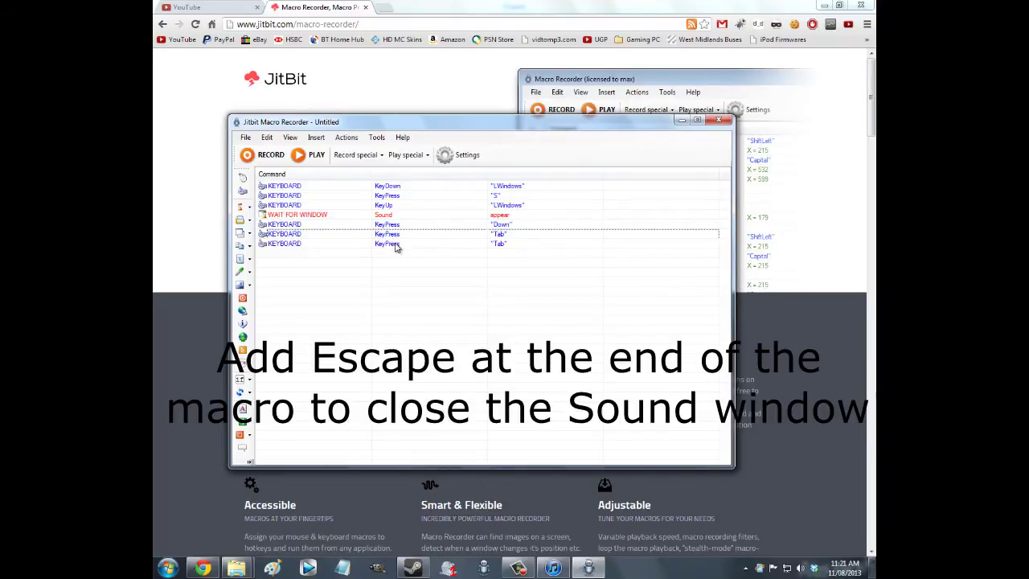
- Add a KeyPress command for the Enter key as the macro's last line, and test the macro by playing it twice
click(242, 190)
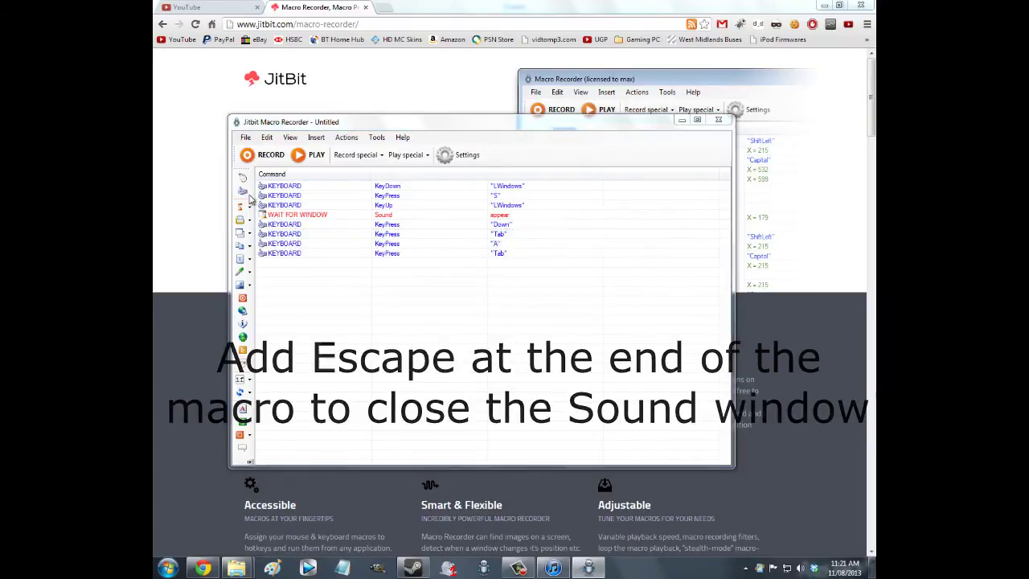
click(463, 286)
scroll(469, 317, up, 5)
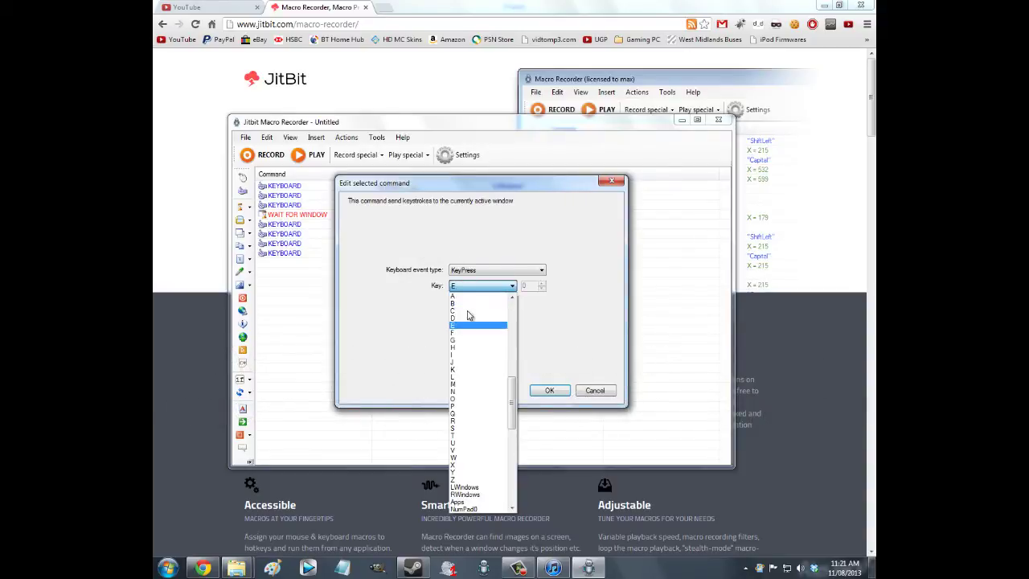
key(Return)
key(Return)
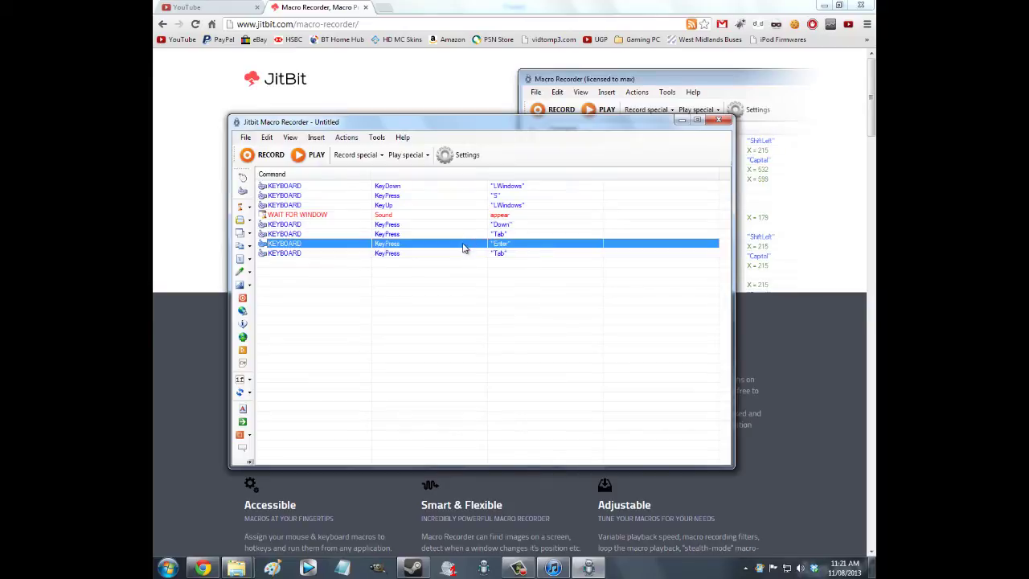
drag(462, 259, 460, 259)
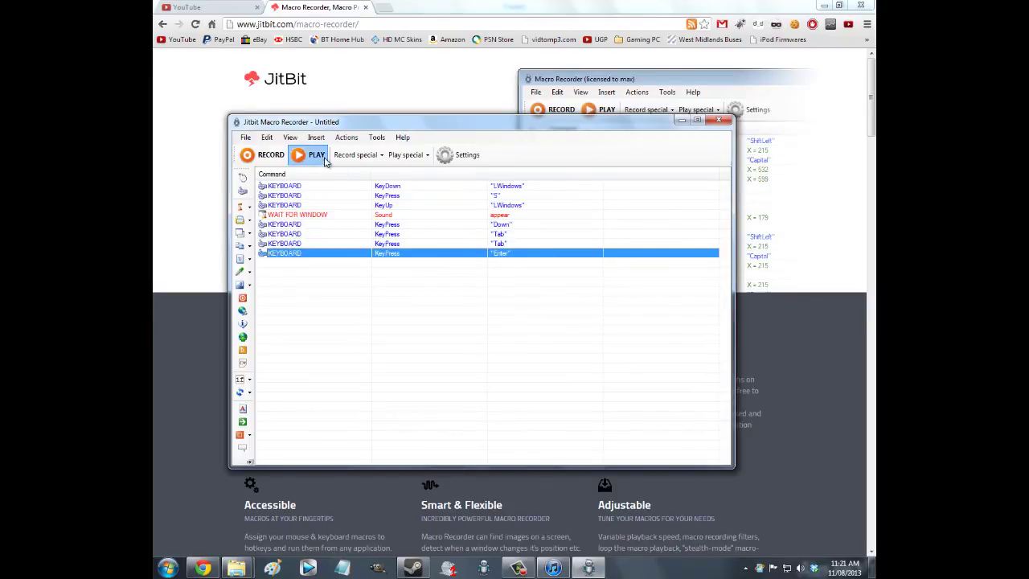
click(324, 159)
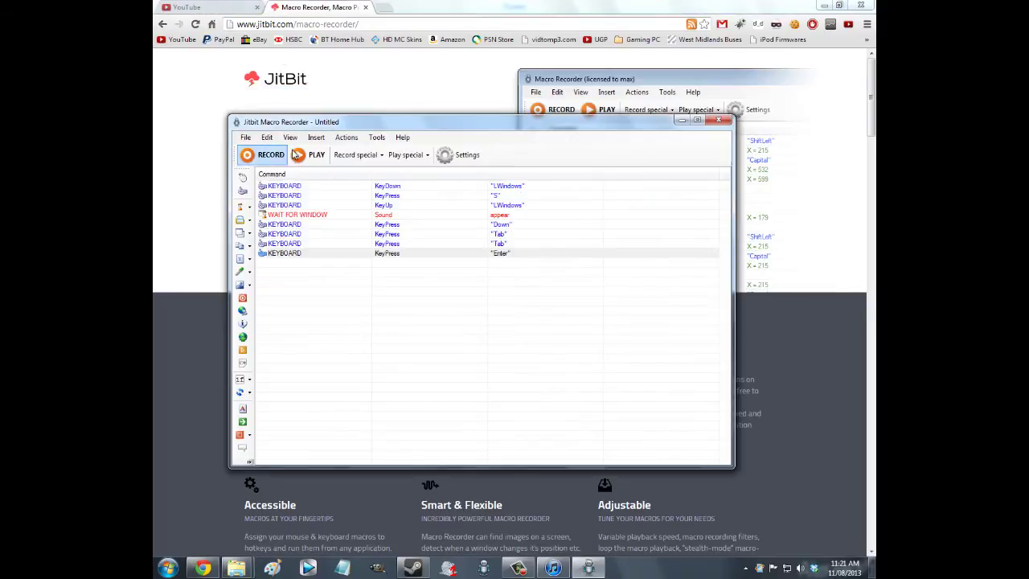
click(296, 155)
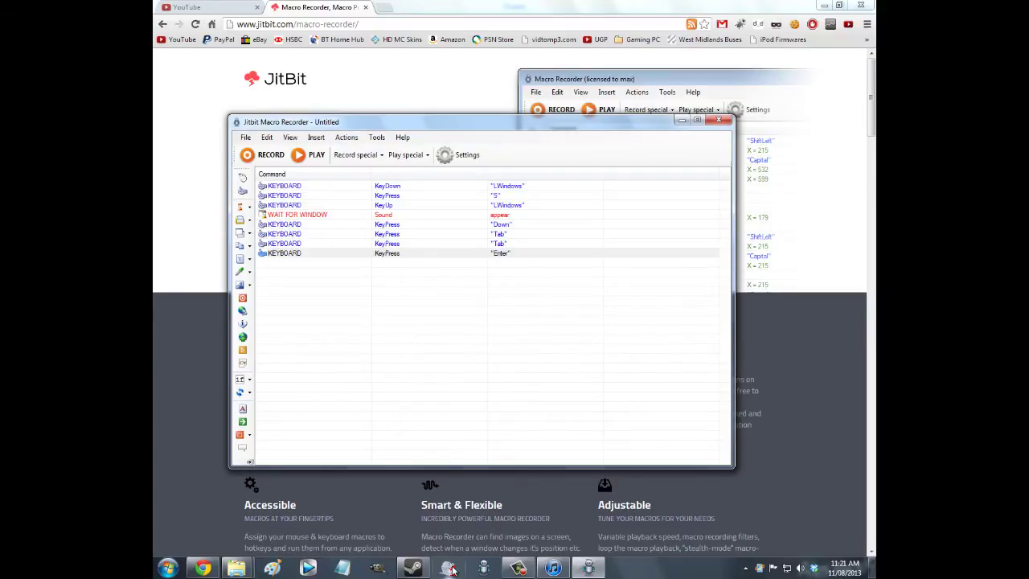
- Try to export the macro as the EXE file macro.exe on the Desktop, and continue past the exception
click(245, 136)
click(270, 217)
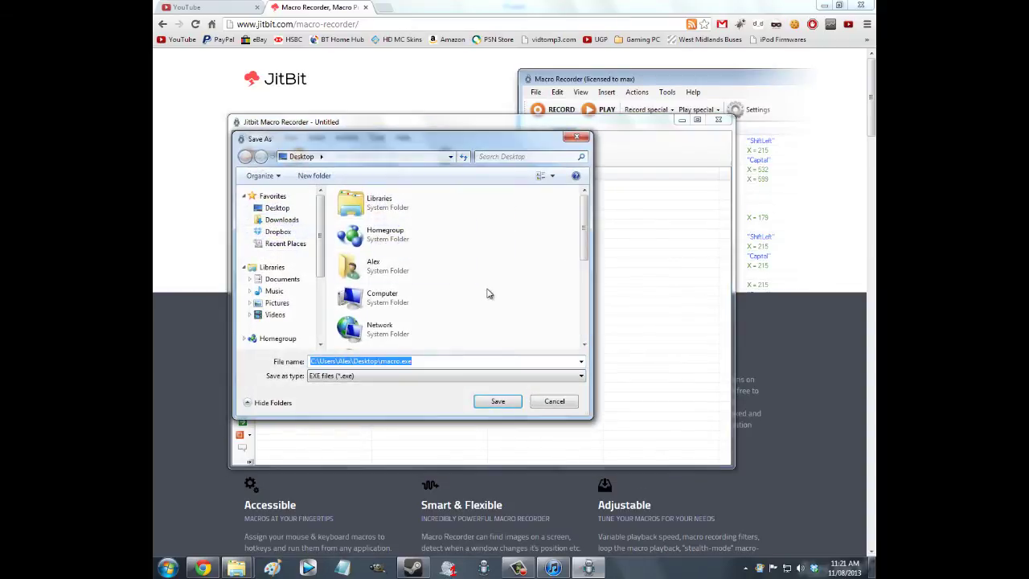
click(576, 138)
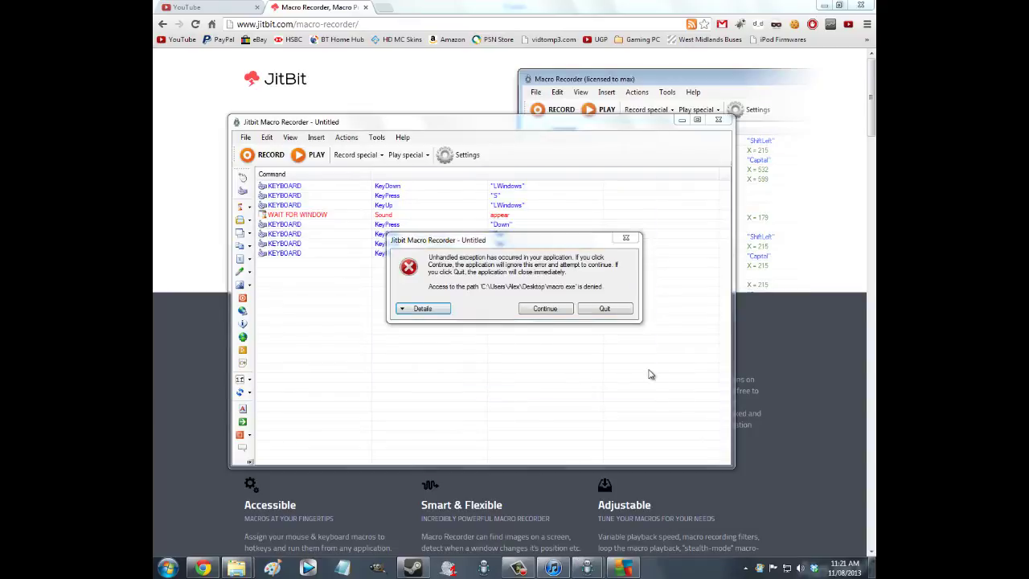
click(563, 310)
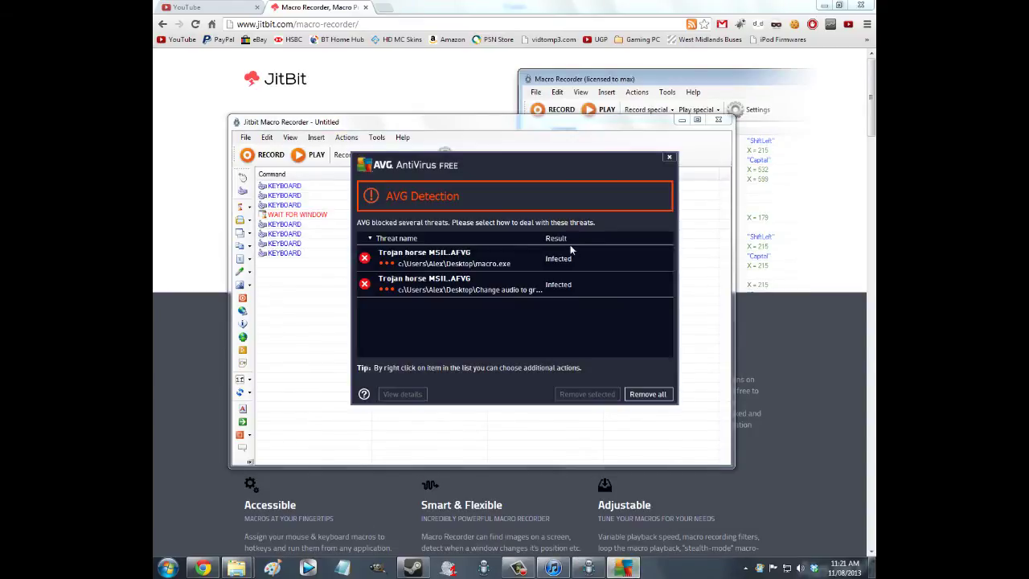
- Remove both threats selected in the AVG detection list, macro.exe and the Change audio file, and close the AVG window
click(499, 265)
click(487, 286)
ctrl+click(481, 259)
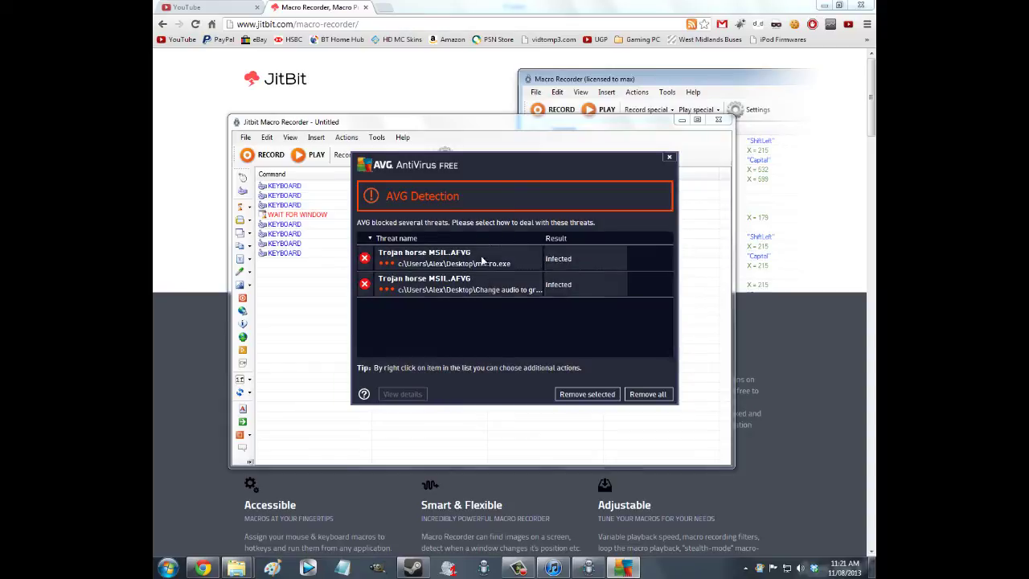
click(596, 396)
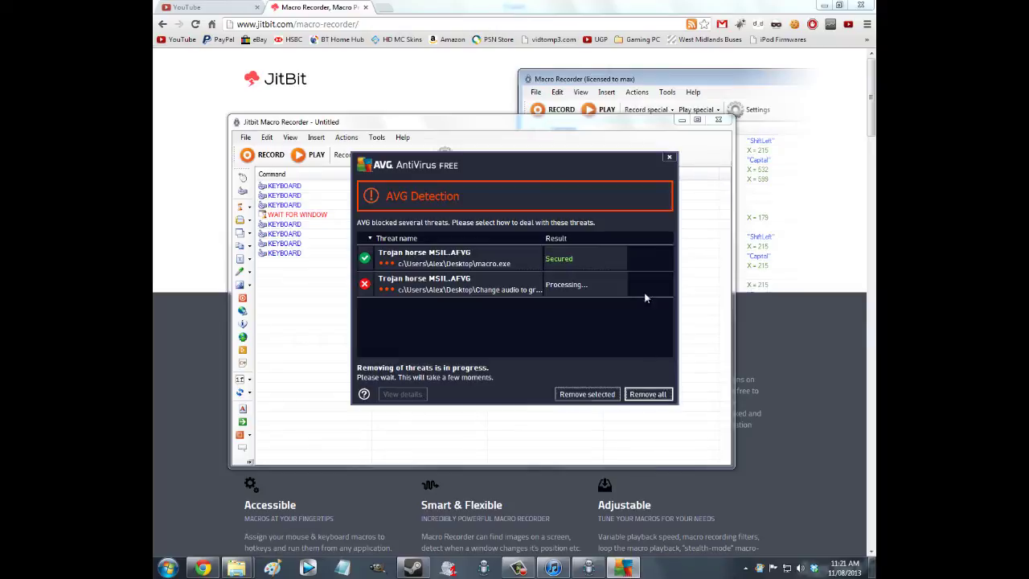
click(671, 160)
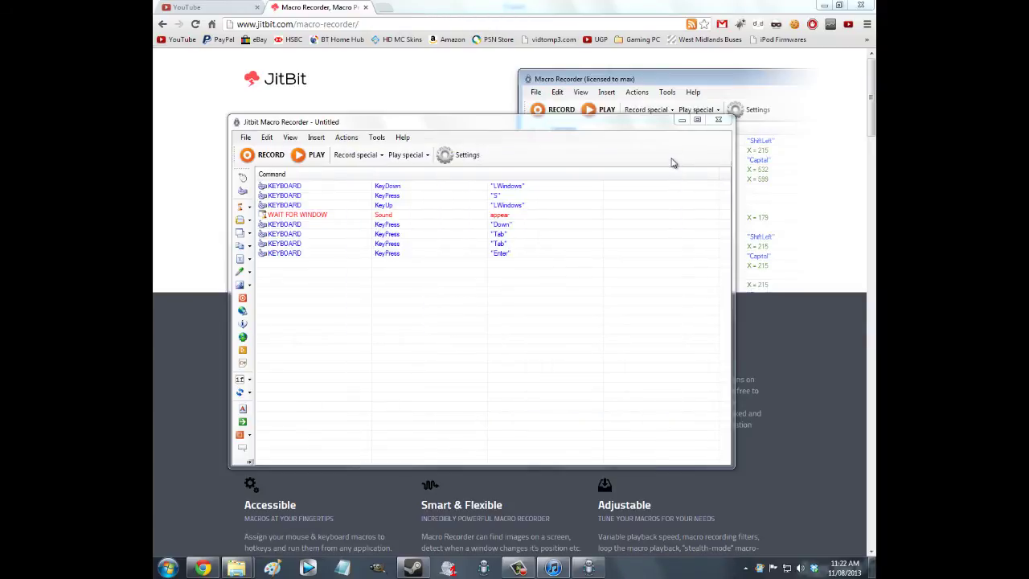
- Launch the pinned Change audio to green jack shortcut, cancel the missing-file search, and unpin the shortcut from the taskbar
click(491, 573)
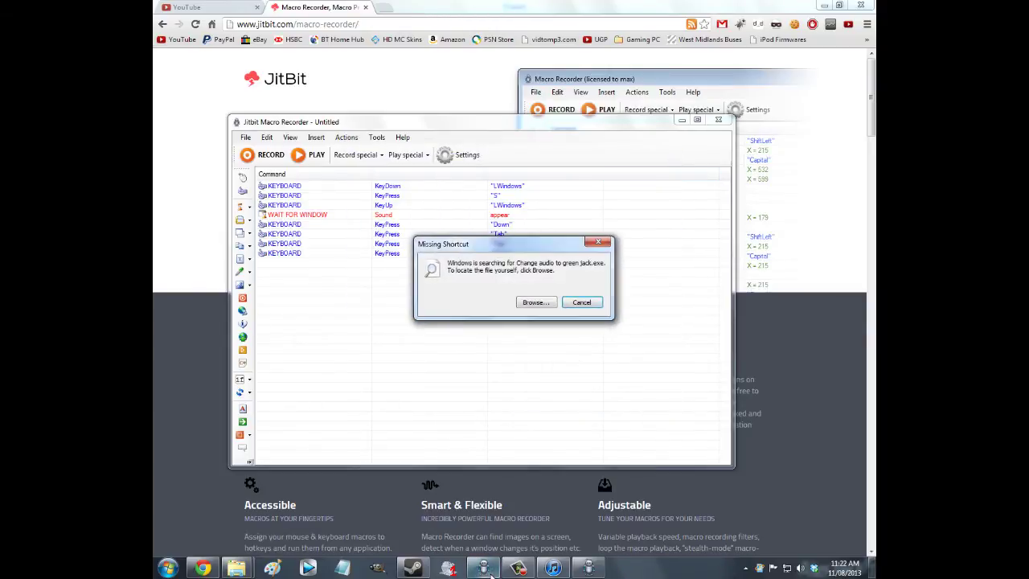
click(586, 306)
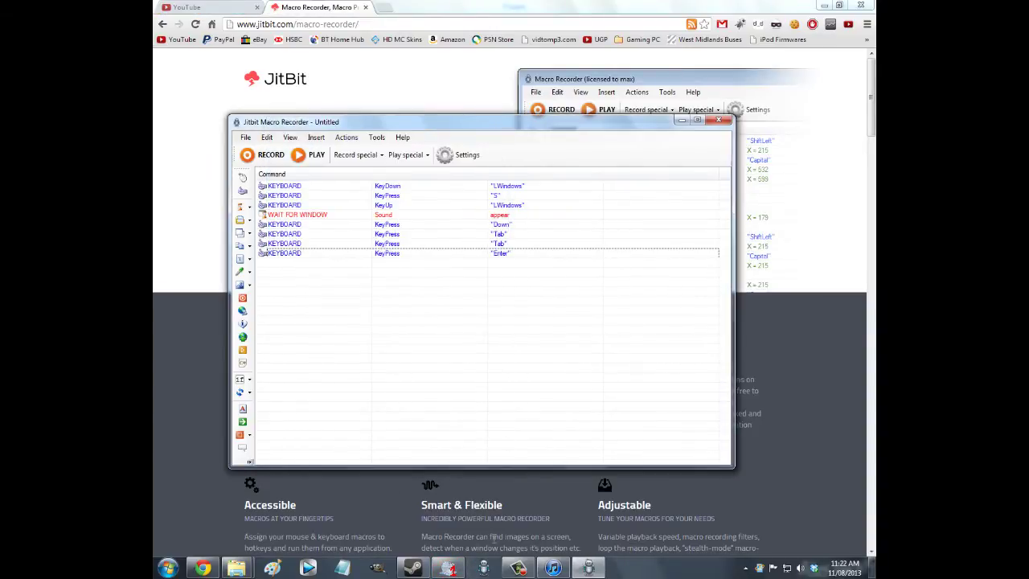
right_click(482, 569)
click(474, 540)
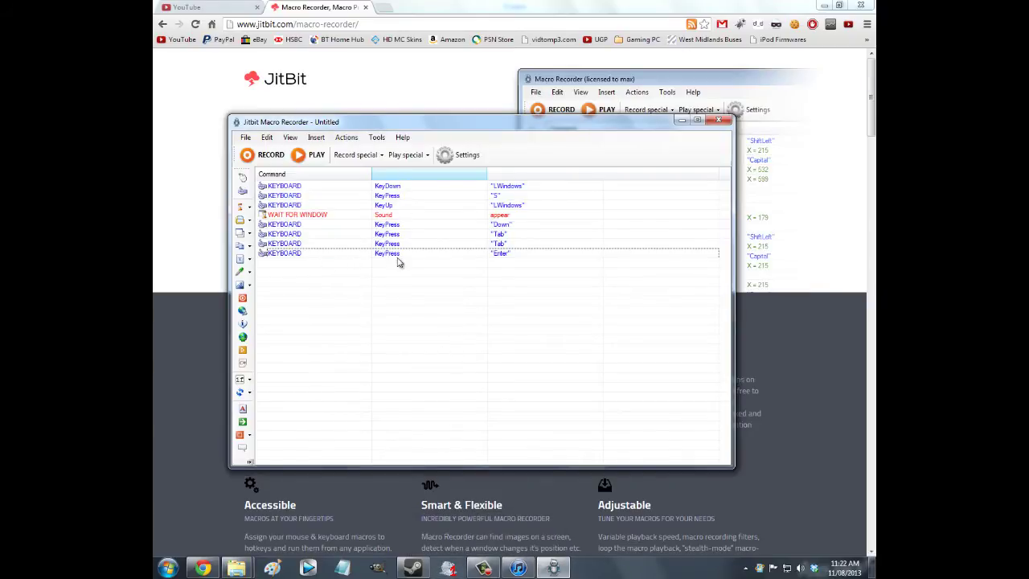
- Temporarily disable AVG protection for 10 minutes
click(744, 567)
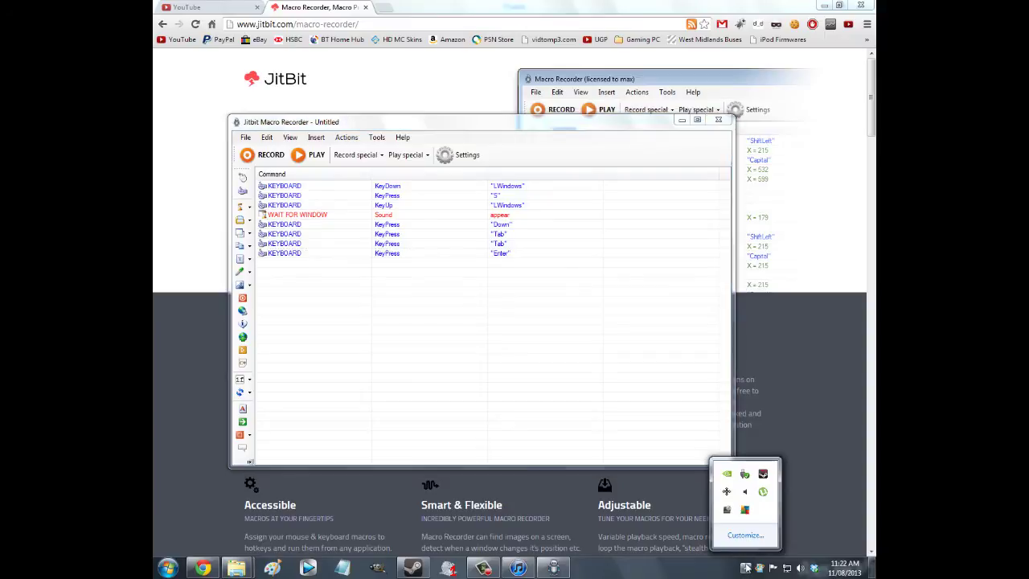
right_click(744, 509)
click(679, 431)
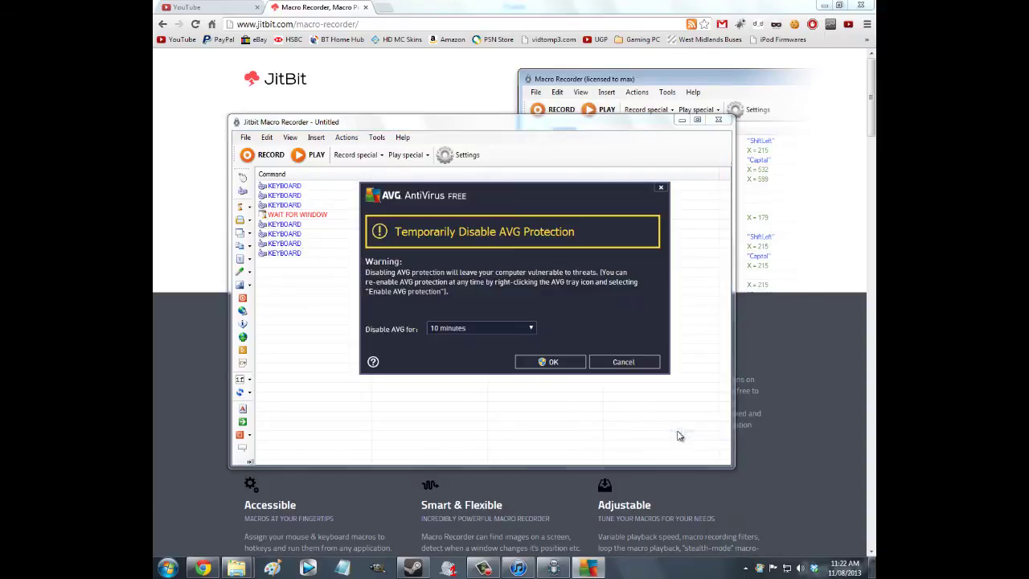
click(547, 361)
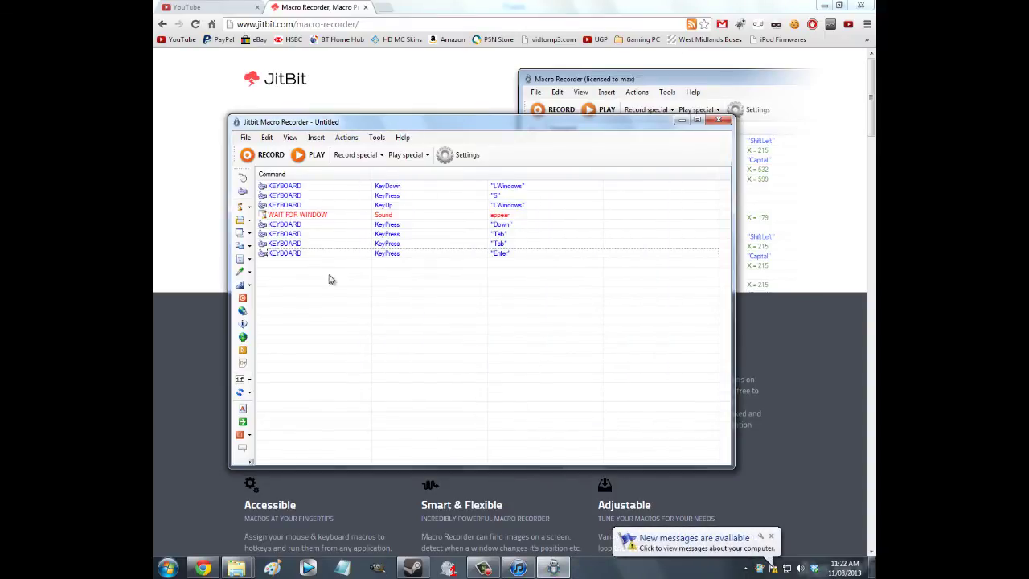
- Export the macro as an EXE file named sound macro on the Desktop and dismiss the build message
click(245, 136)
click(325, 212)
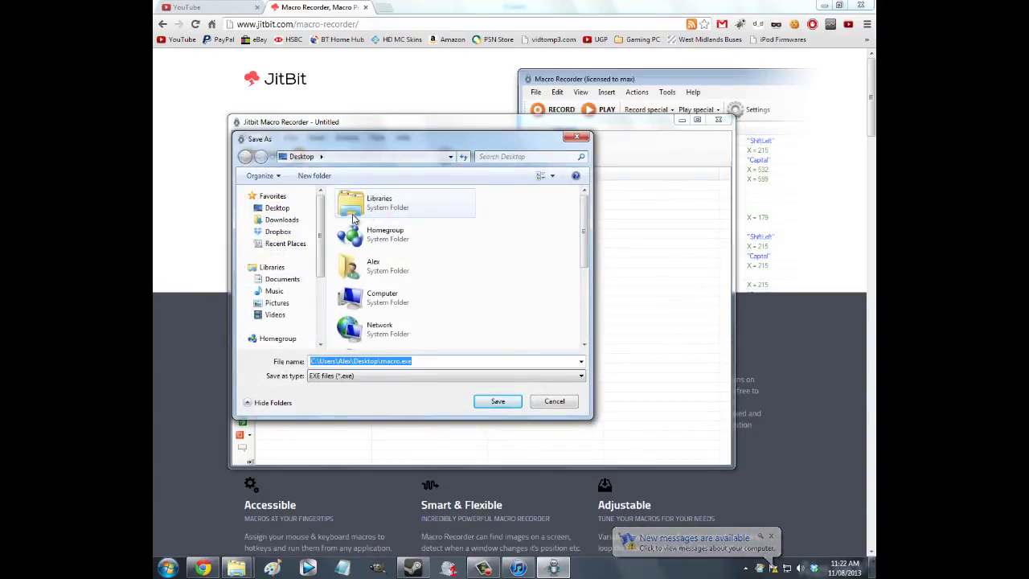
key(BackSpace)
text(sound macro)
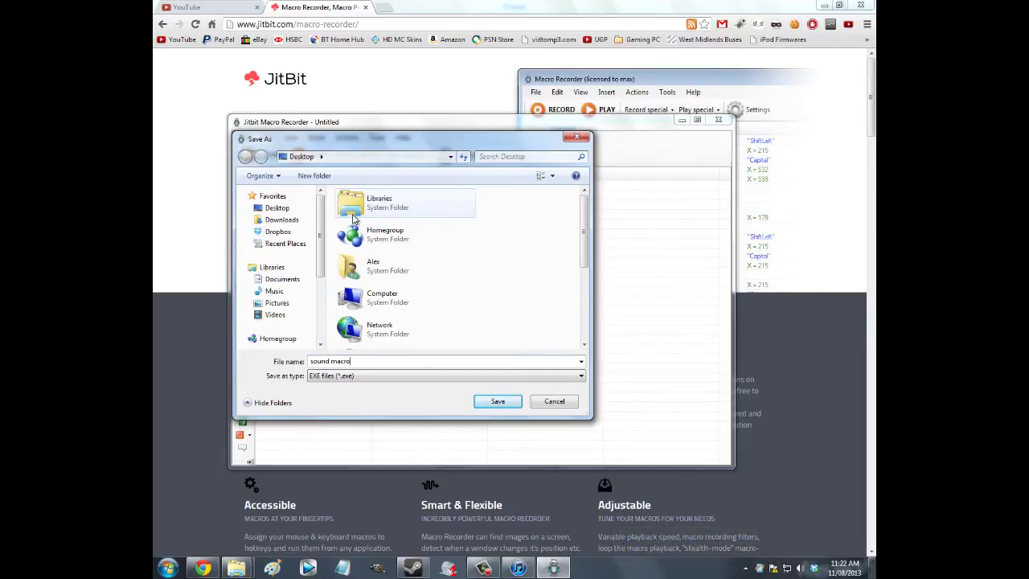
key(Return)
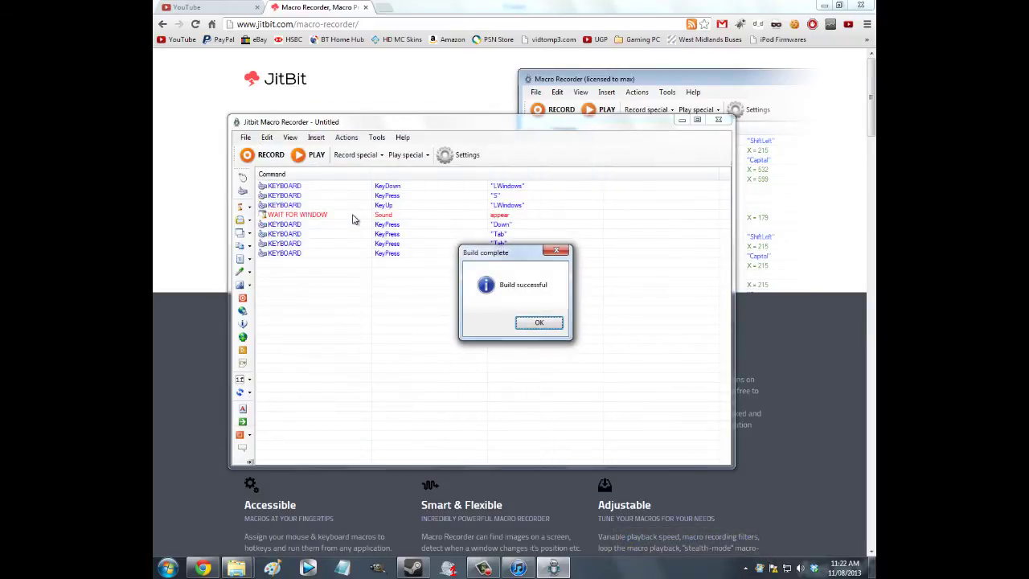
click(538, 322)
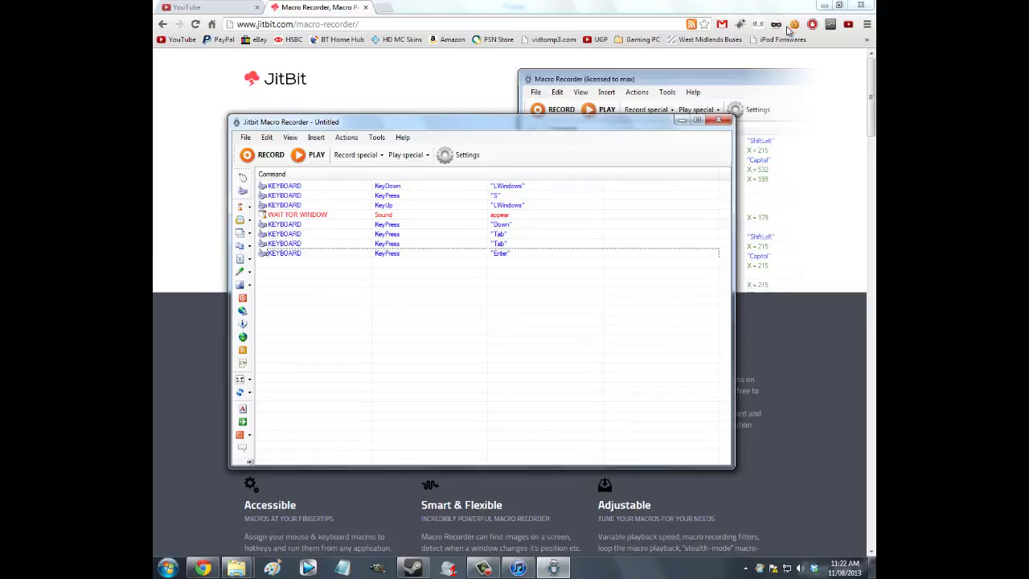
- Minimise the browser, macro recorder and iTunes windows and move sound macro.exe to an empty area of the desktop
click(823, 6)
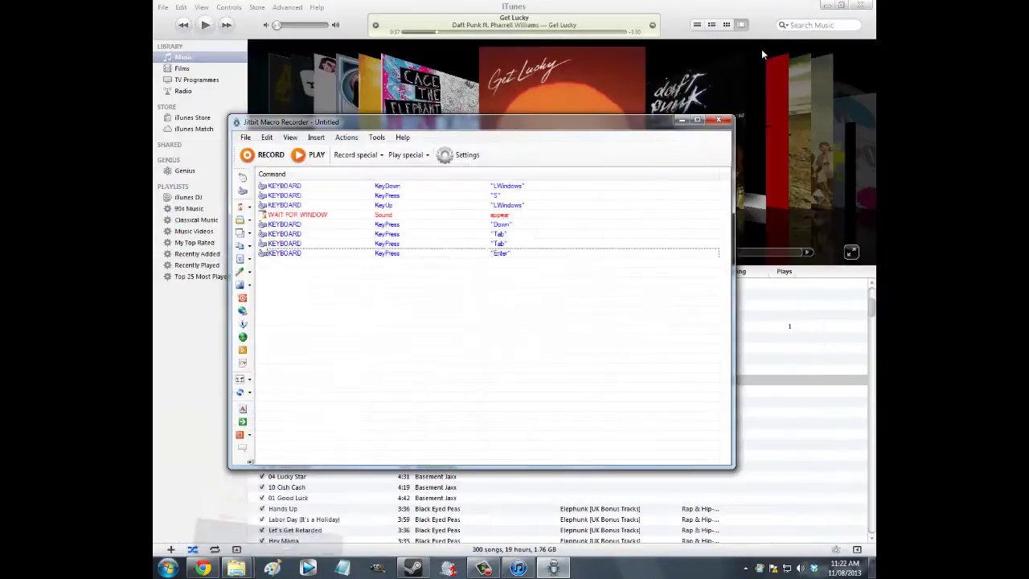
click(683, 121)
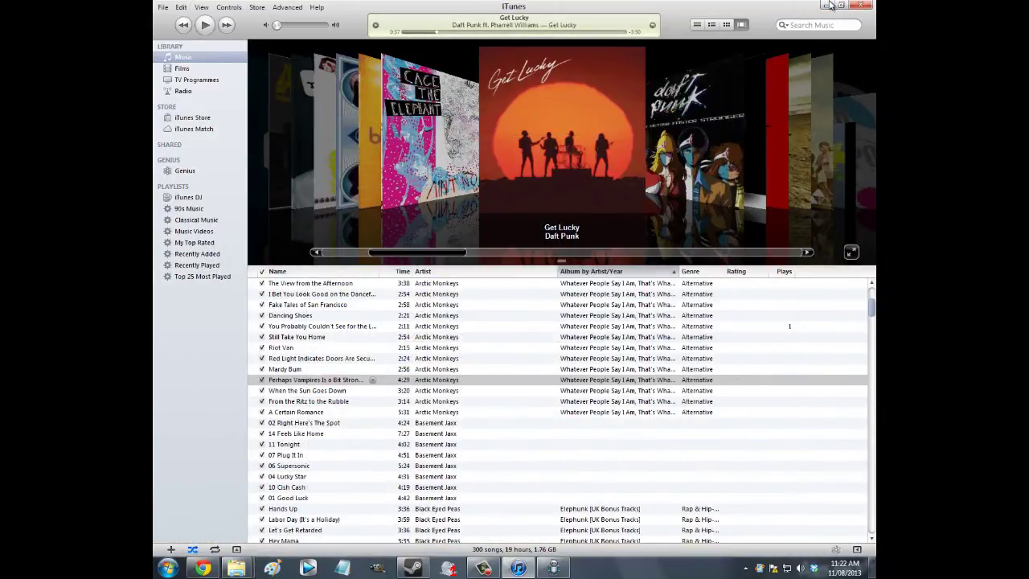
click(827, 8)
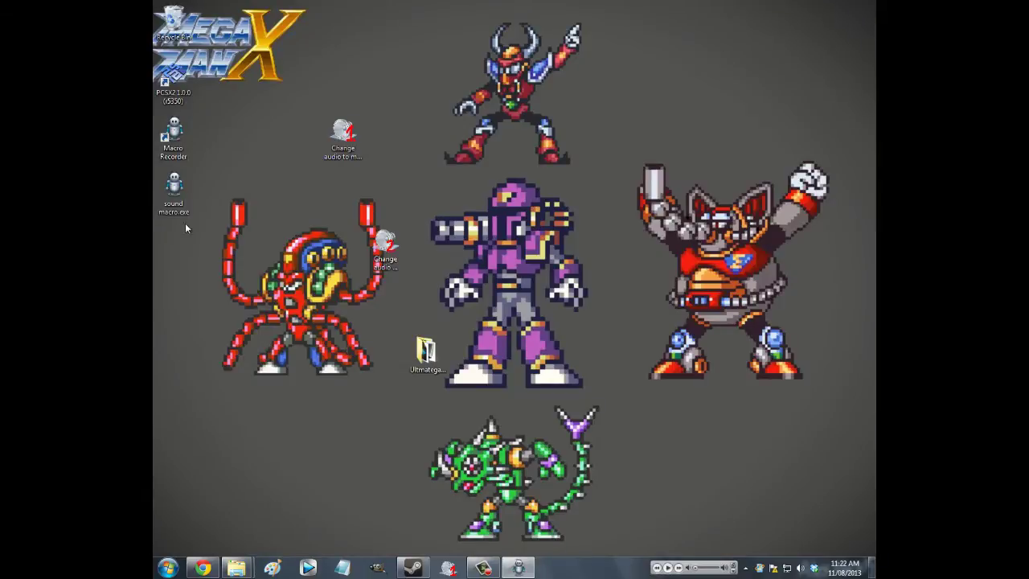
drag(174, 189, 646, 141)
- Test sound macro.exe twice, closing the Speakers Properties and Sound windows, and move its icon slightly higher on the desktop
double_click(647, 141)
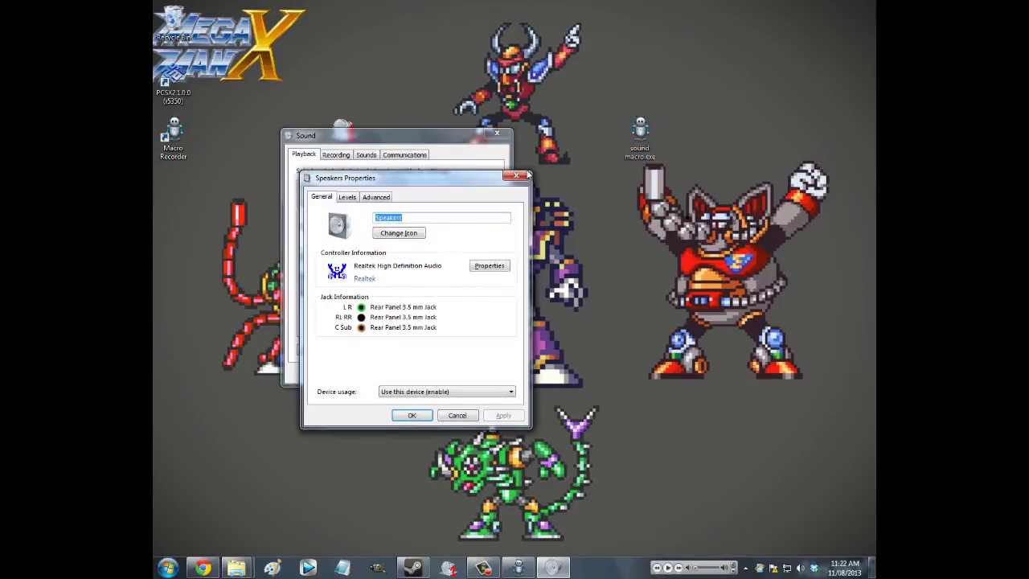
click(524, 175)
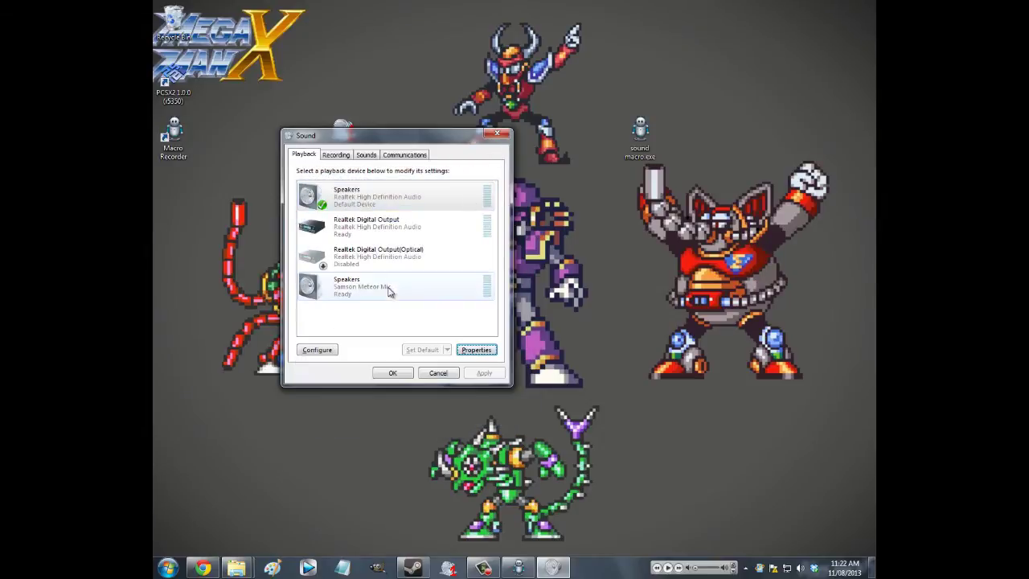
double_click(640, 136)
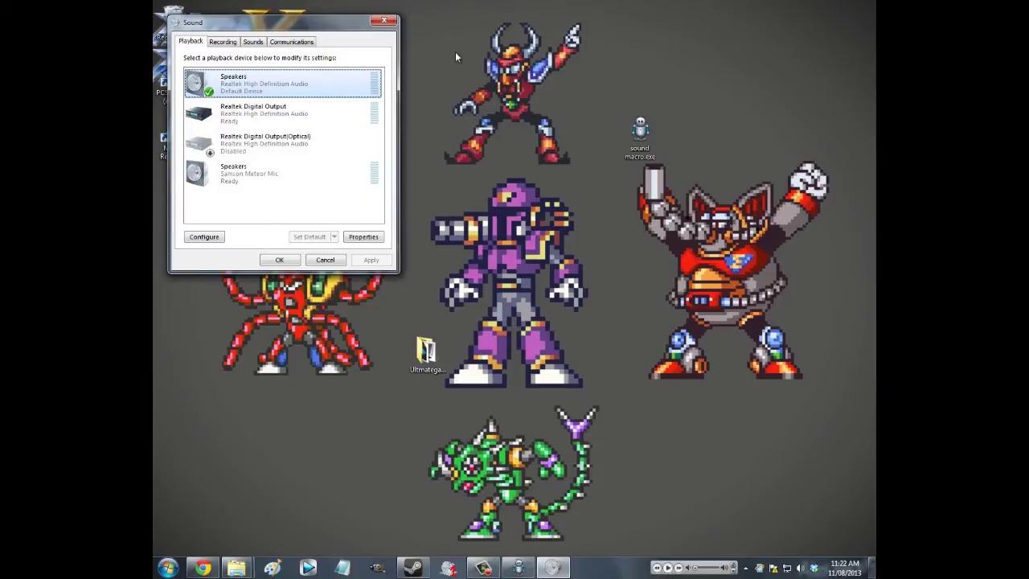
click(384, 21)
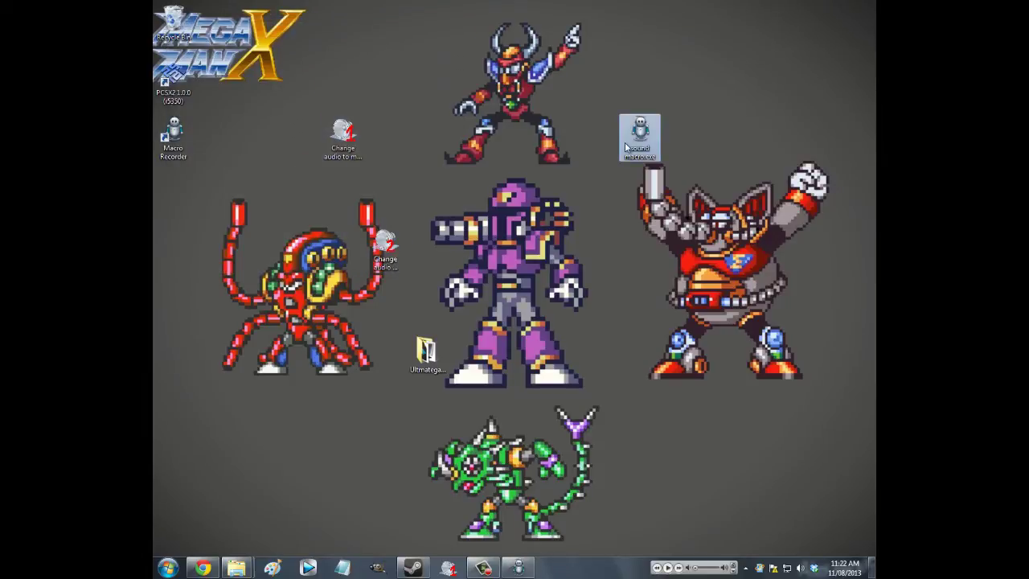
drag(626, 147, 626, 91)
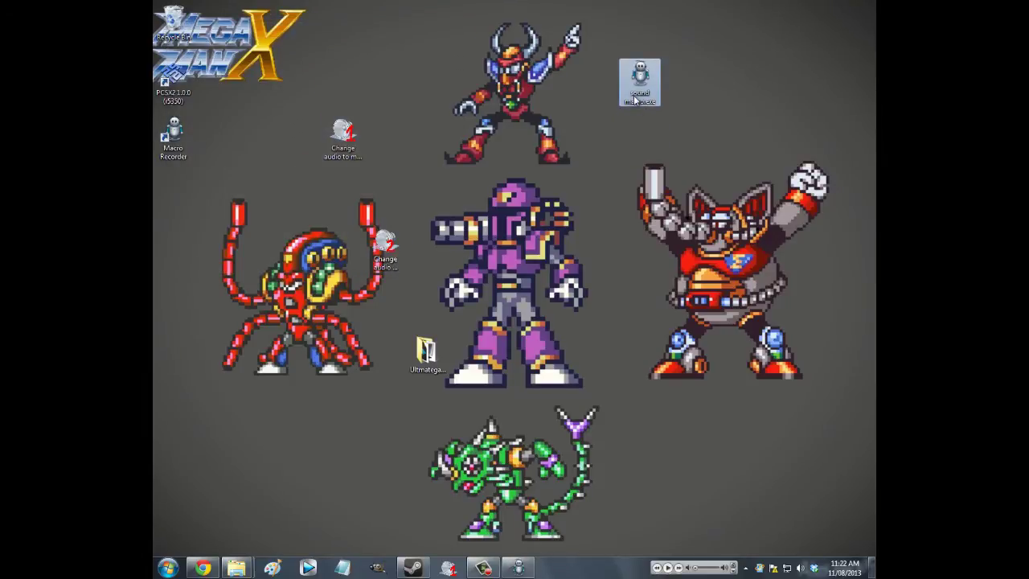
click(518, 567)
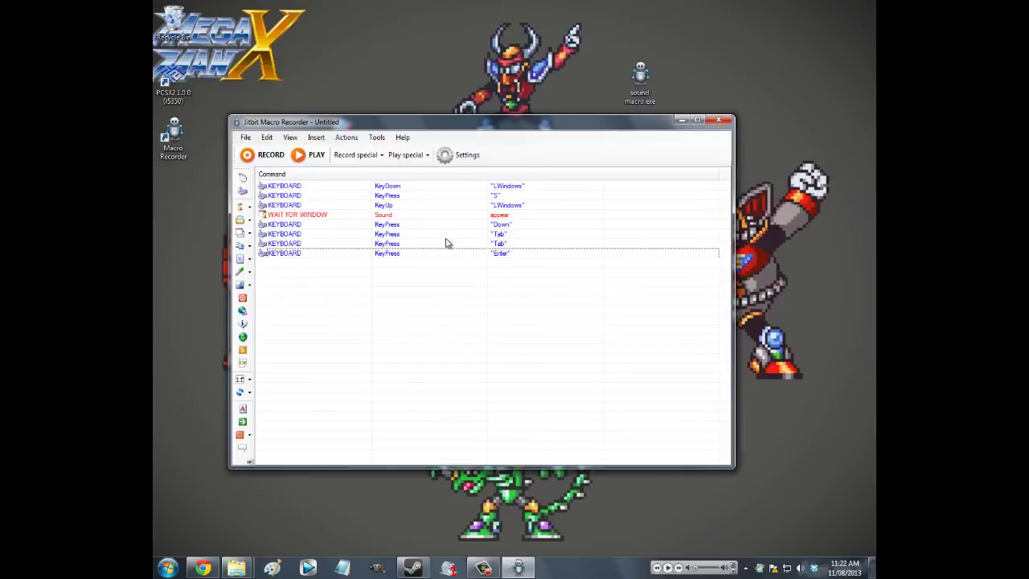
click(681, 120)
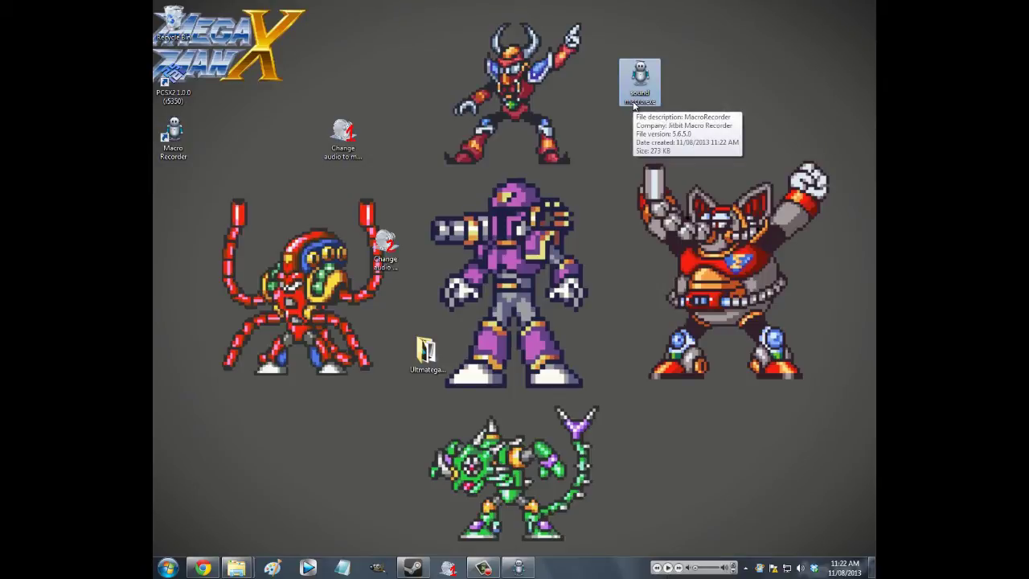
click(347, 135)
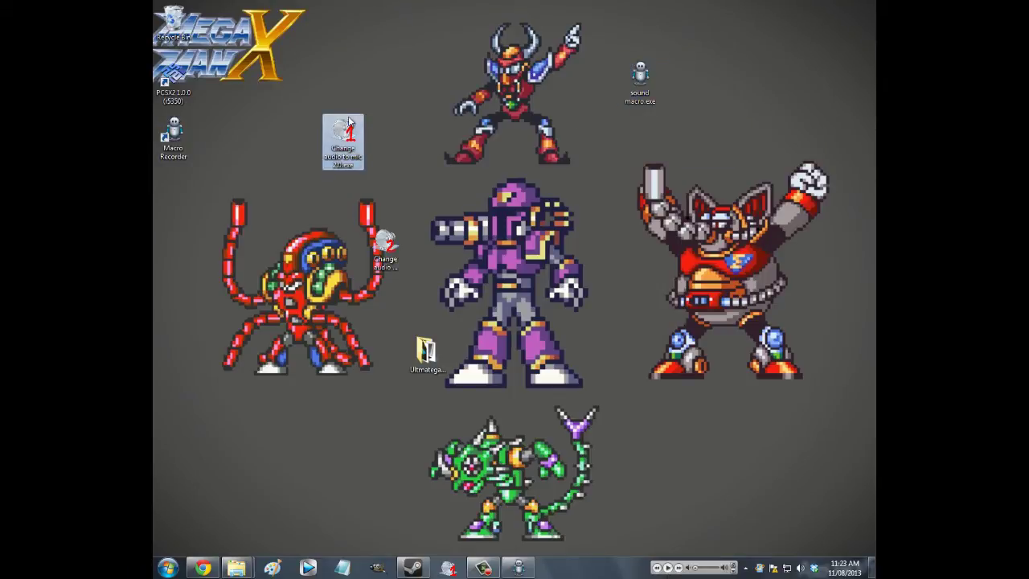
click(646, 79)
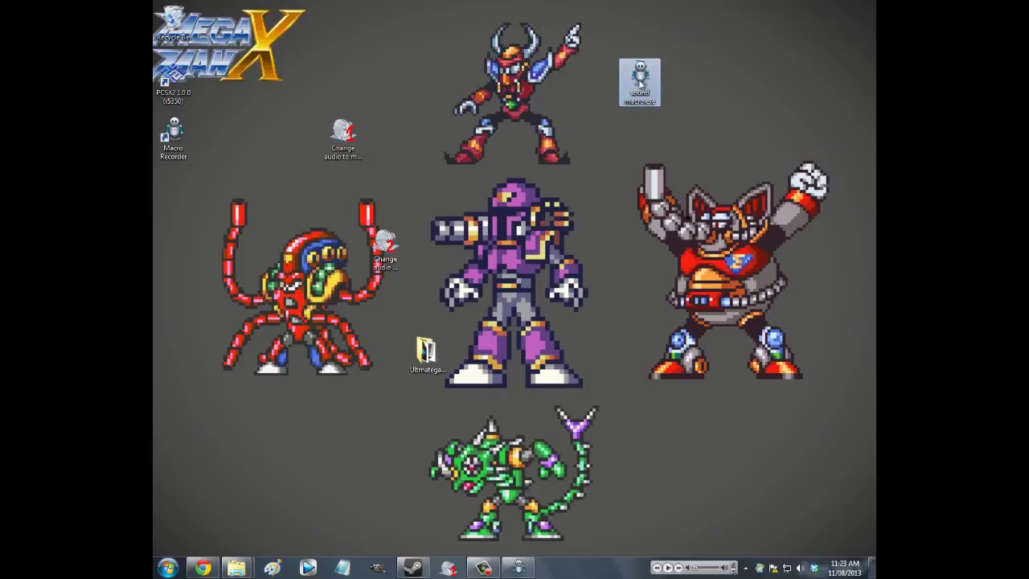
- Pin sound macro.exe from the Desktop folder to the taskbar and minimise the folder window
click(236, 568)
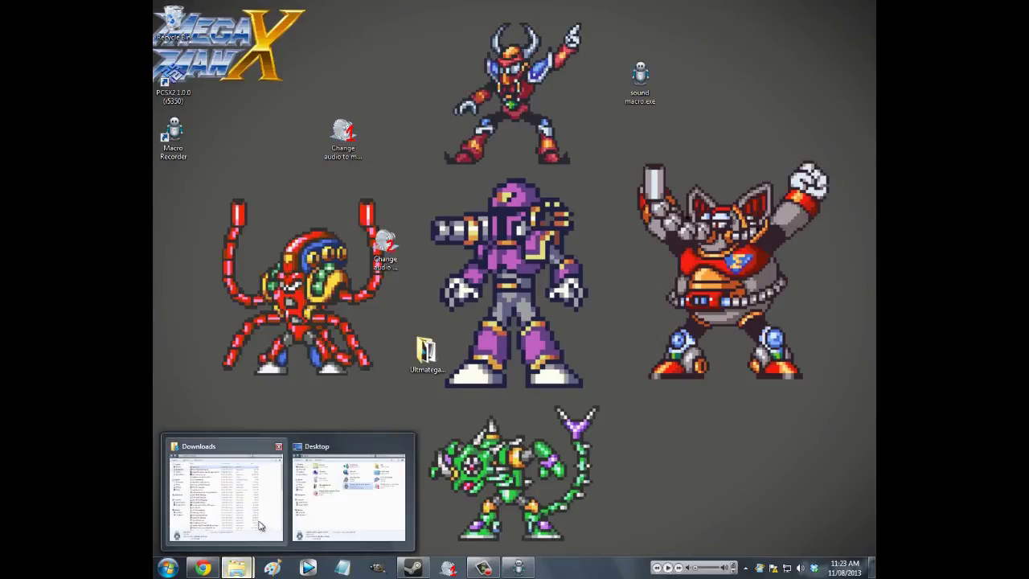
right_click(640, 77)
click(413, 450)
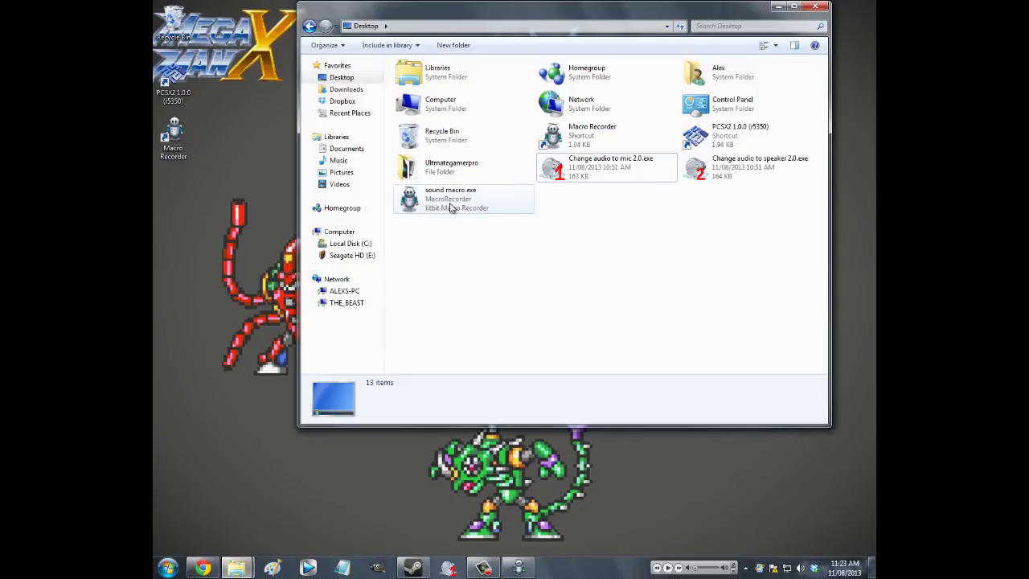
click(457, 205)
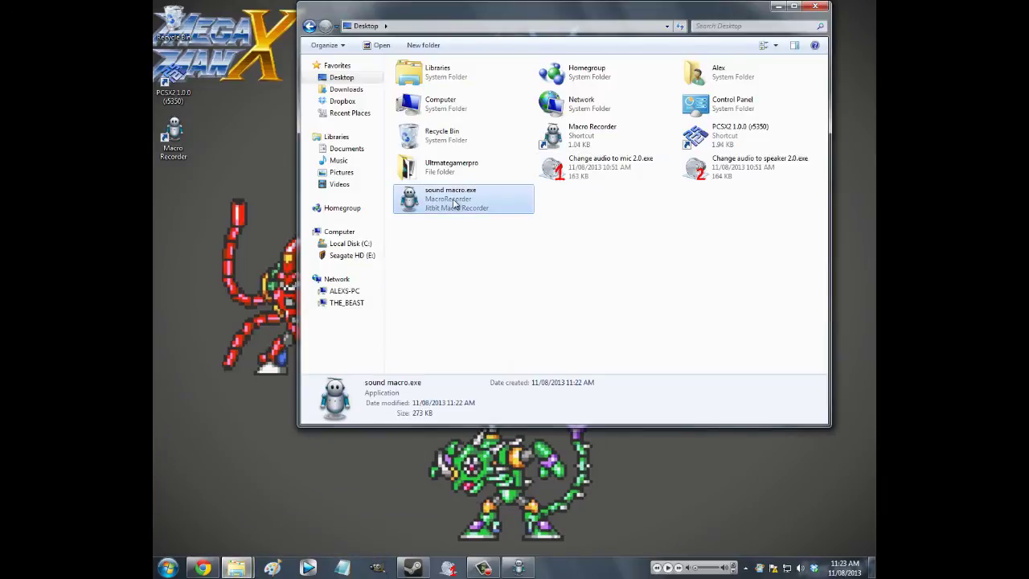
right_click(453, 202)
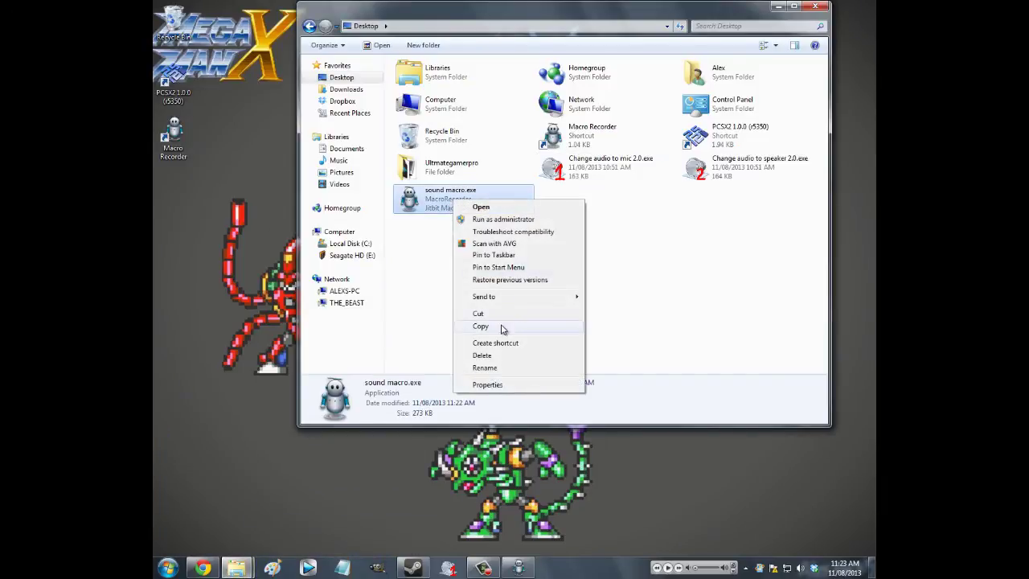
click(512, 255)
click(790, 8)
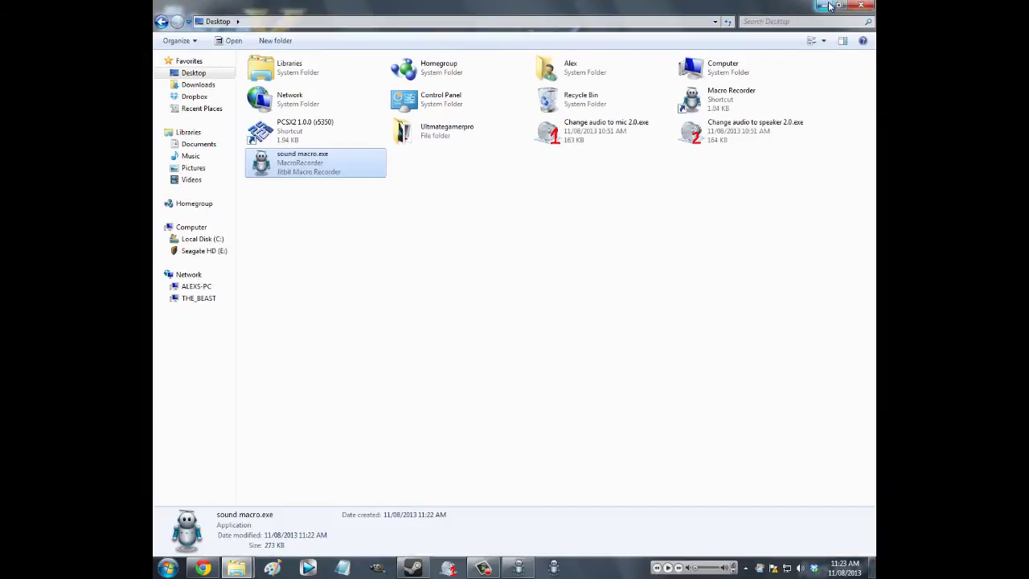
click(826, 7)
- Test the pinned audio macros and close the Sound and Speakers Properties windows they open
click(447, 568)
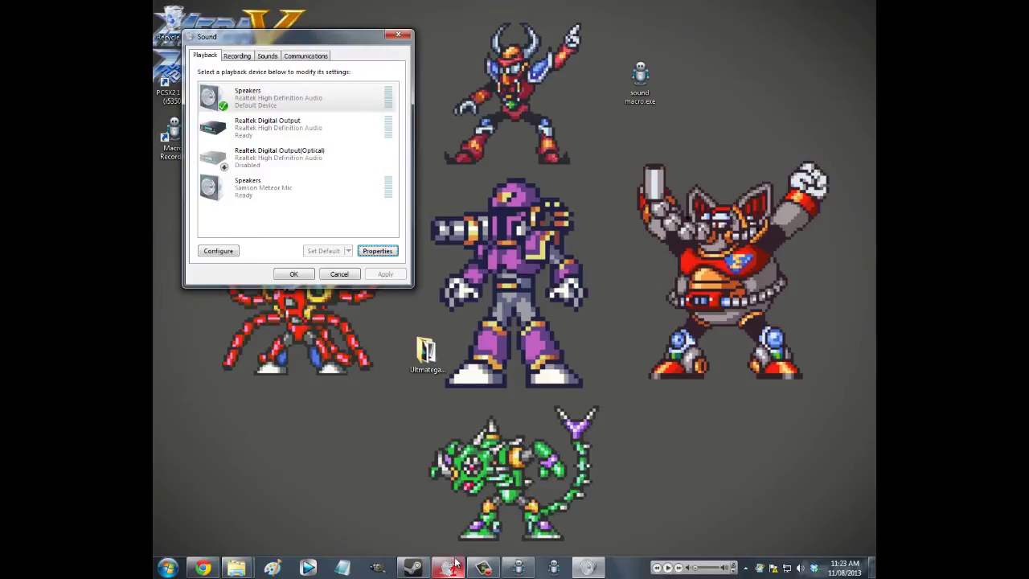
click(398, 35)
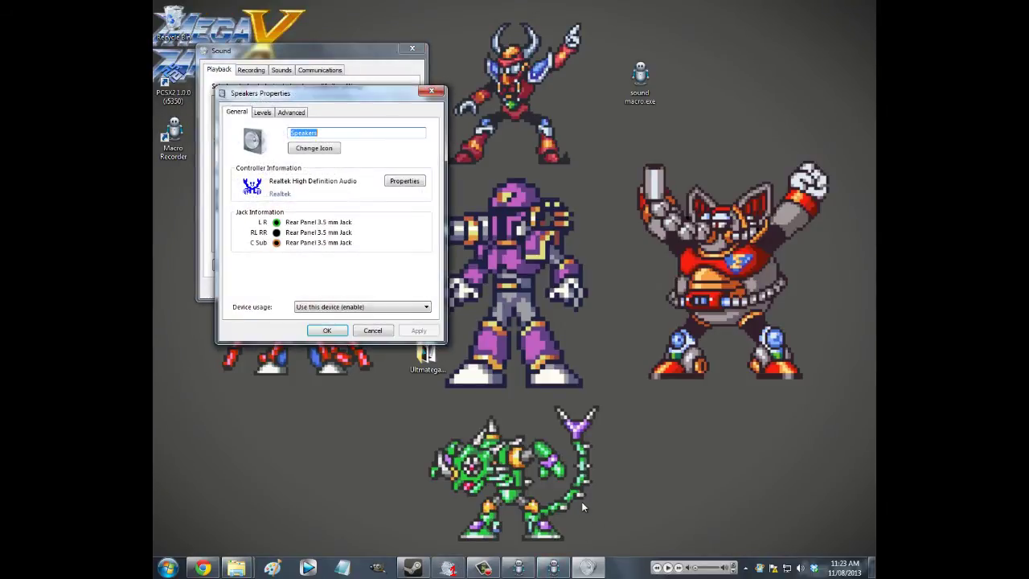
click(431, 91)
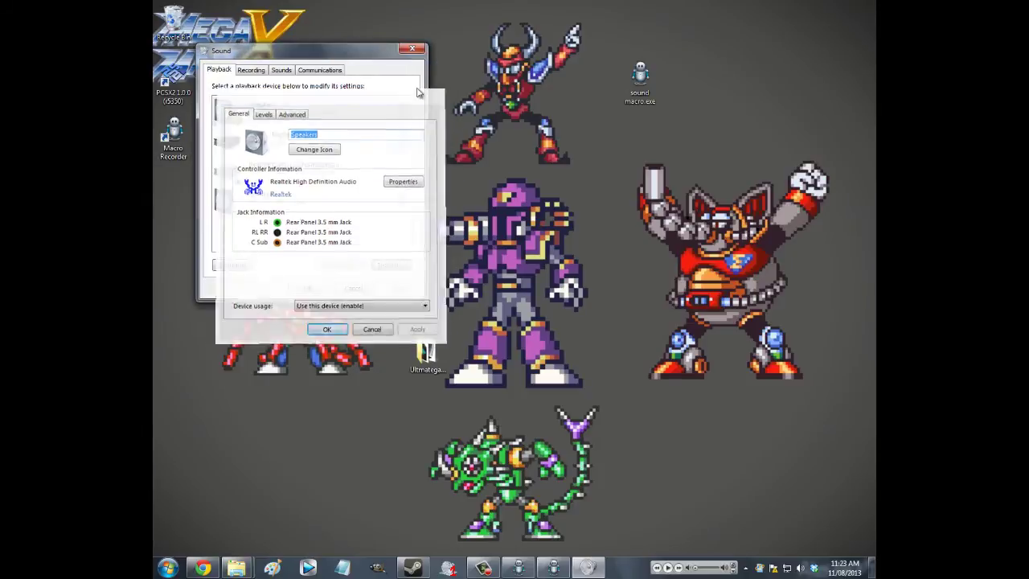
click(413, 49)
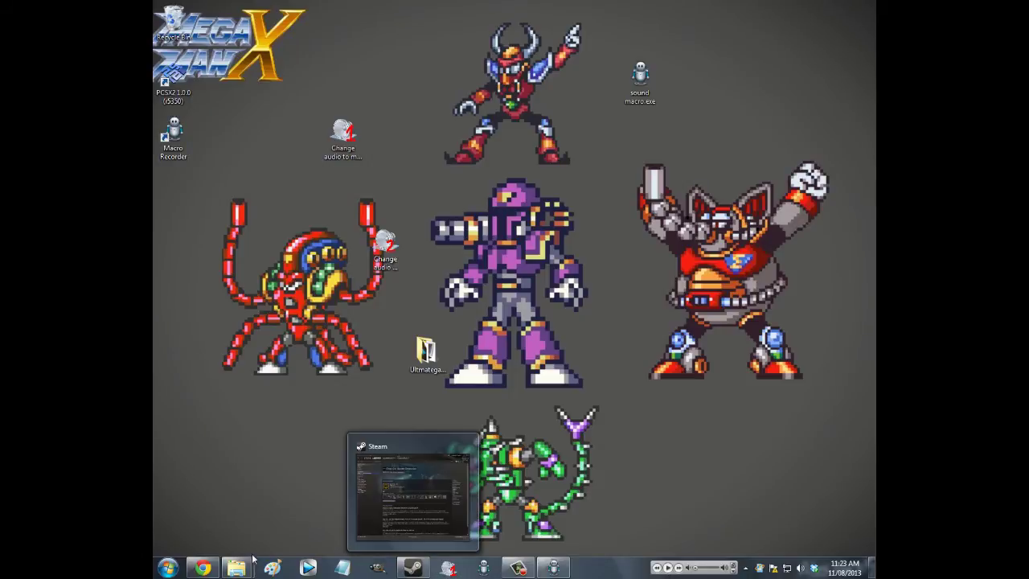
- Switch to Chrome and search the web for resource hacker in a new tab
click(203, 568)
click(385, 7)
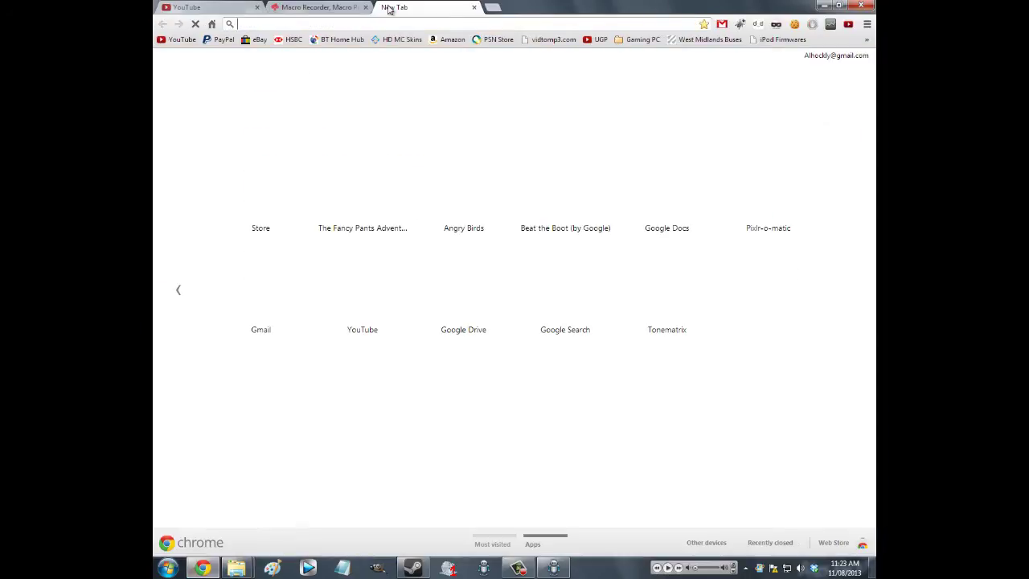
text(rous)
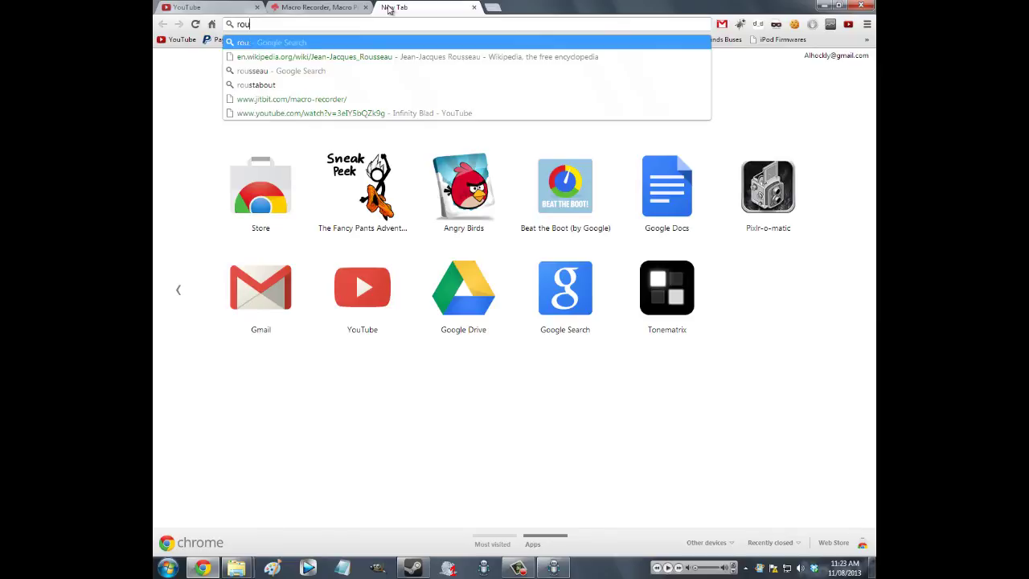
key(BackSpace)
text(cv)
key(BackSpace)
key(BackSpace)
key(BackSpace)
key(BackSpace)
text(eso)
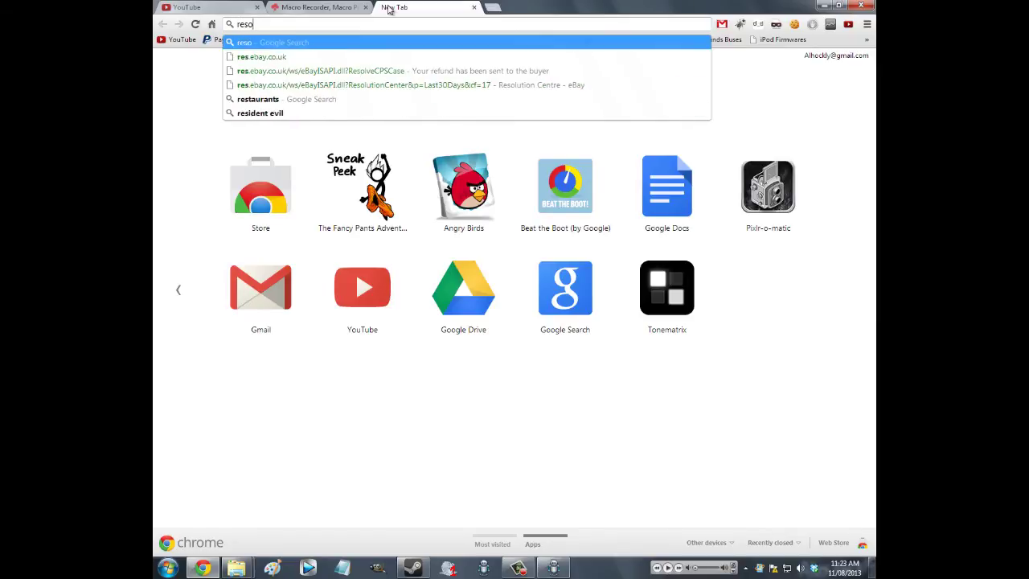
text(urce hacler)
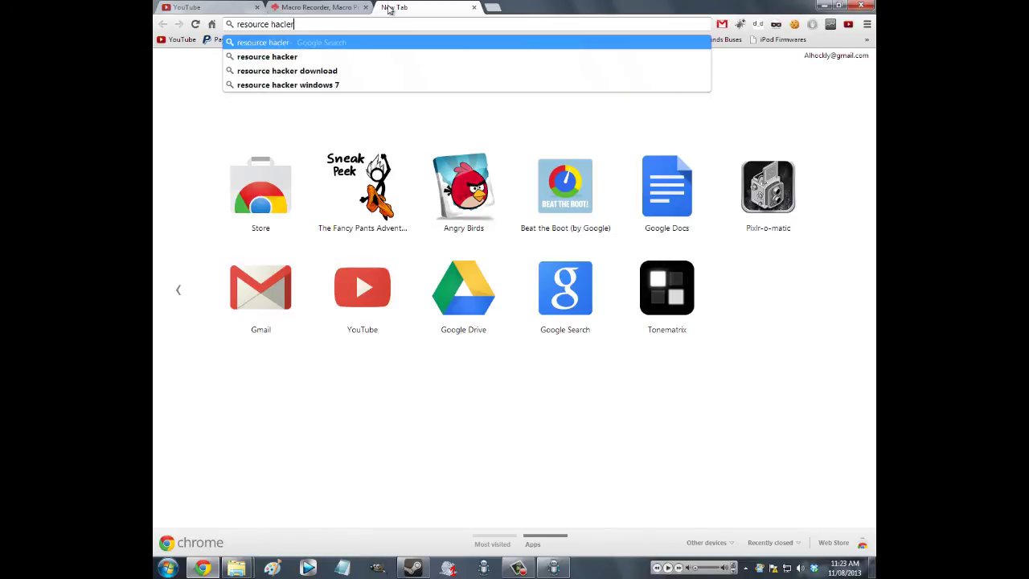
key(BackSpace)
text(ker)
key(Return)
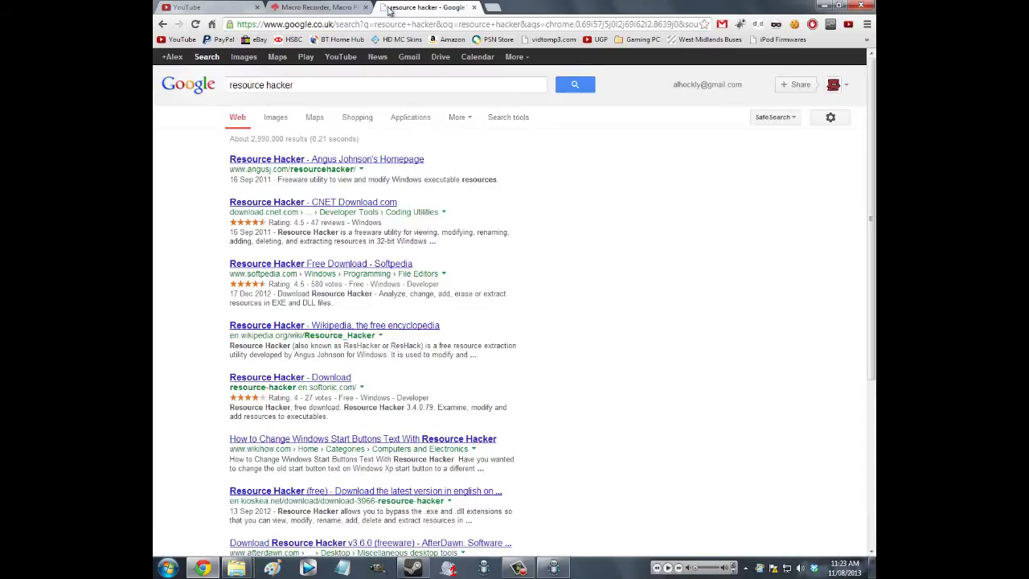
- Open the Resource Hacker home page from the search results and download the version 3.6.0 setup file
click(379, 159)
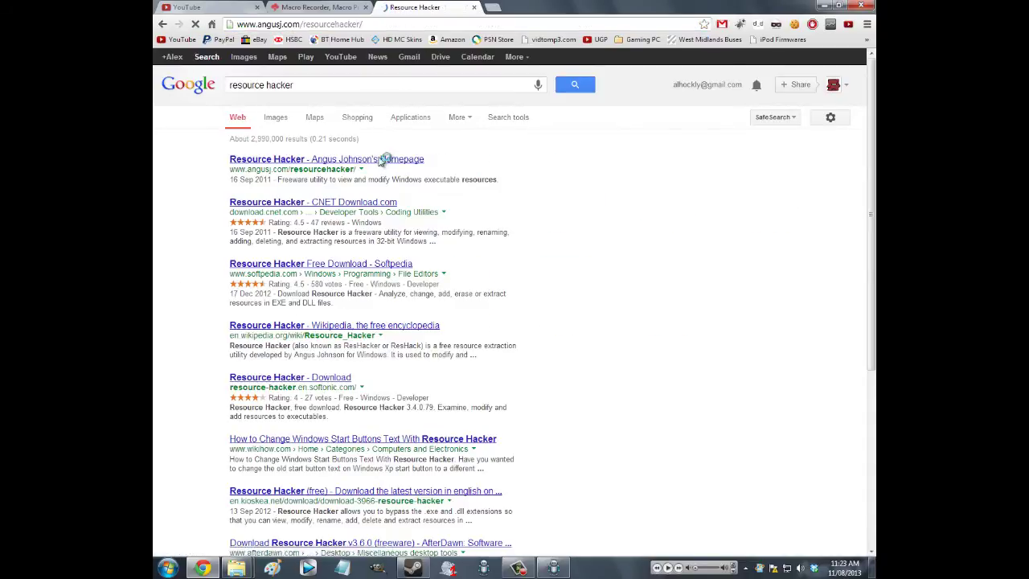
scroll(324, 125, down, 10)
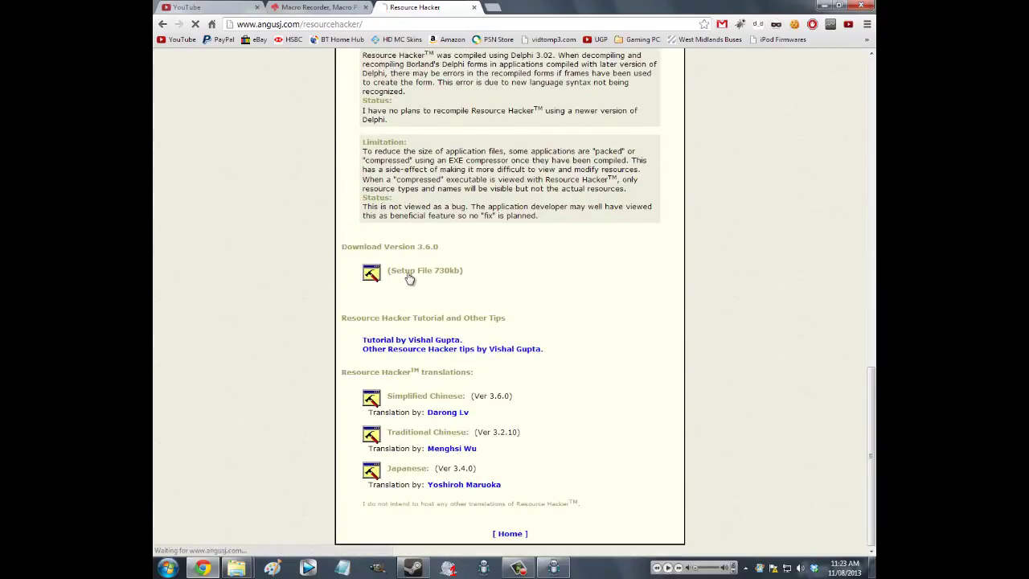
click(409, 277)
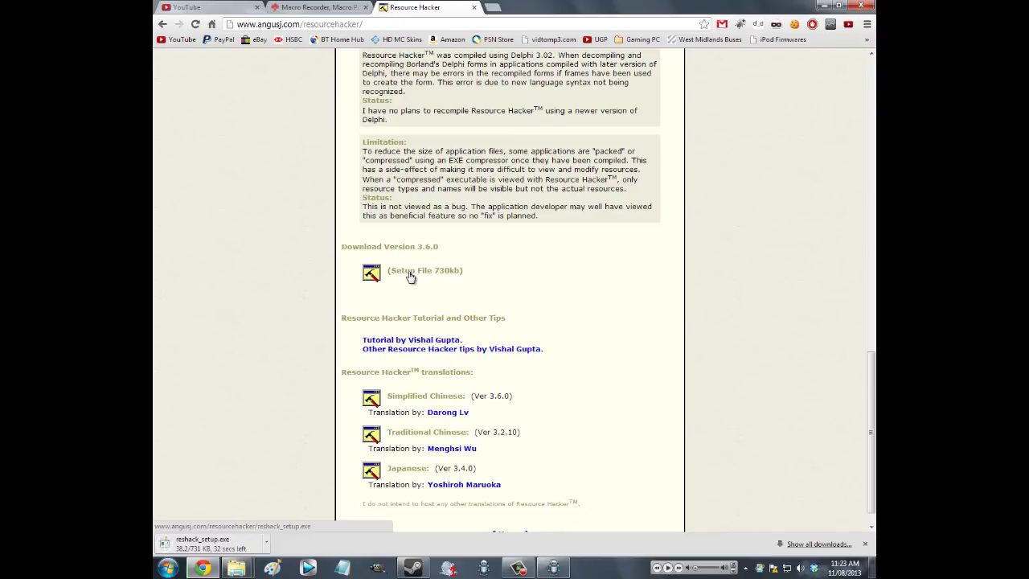
scroll(409, 277, up, 1)
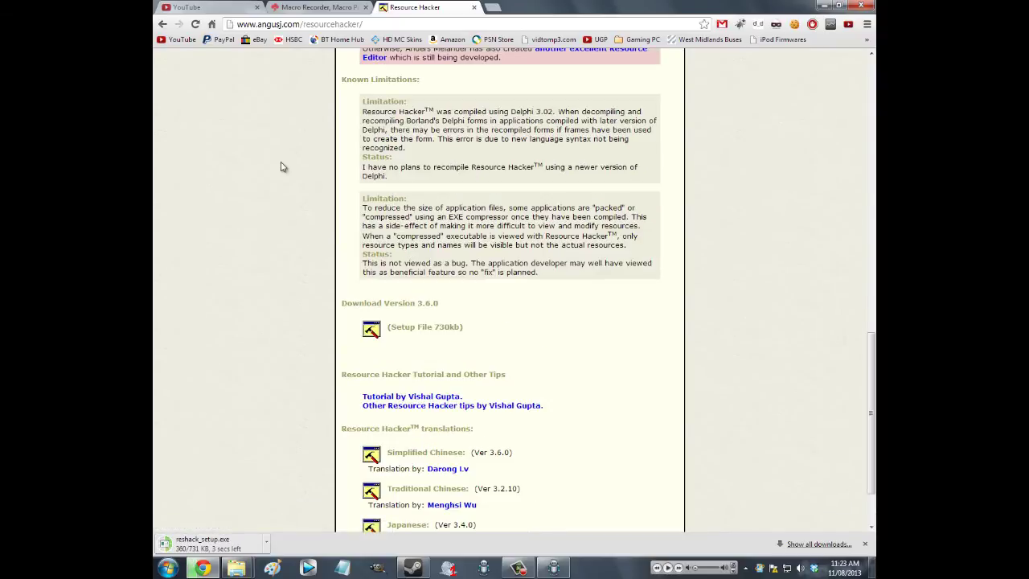
scroll(253, 182, up, 8)
scroll(253, 184, up, 3)
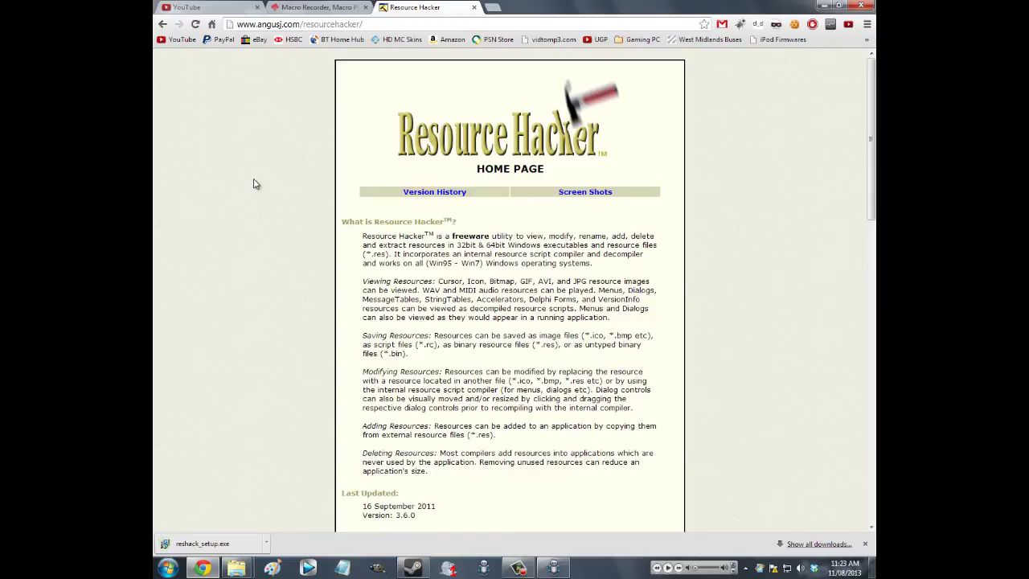
- Run the downloaded reshack_setup.exe, complete the Resource Hacker installation with its default options, and close the ReadMe
click(201, 543)
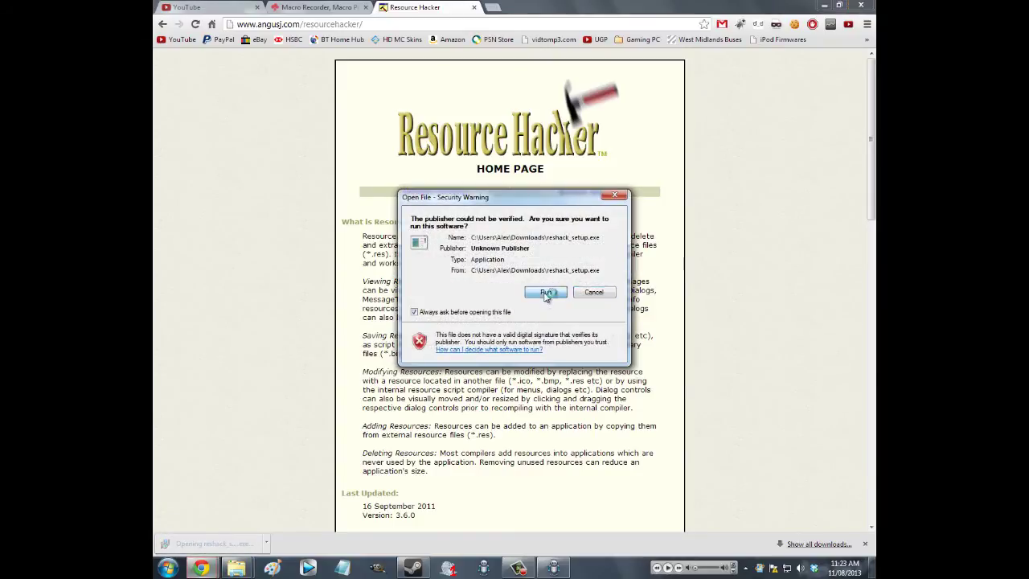
click(594, 291)
click(573, 374)
click(573, 375)
click(573, 374)
click(573, 375)
click(575, 375)
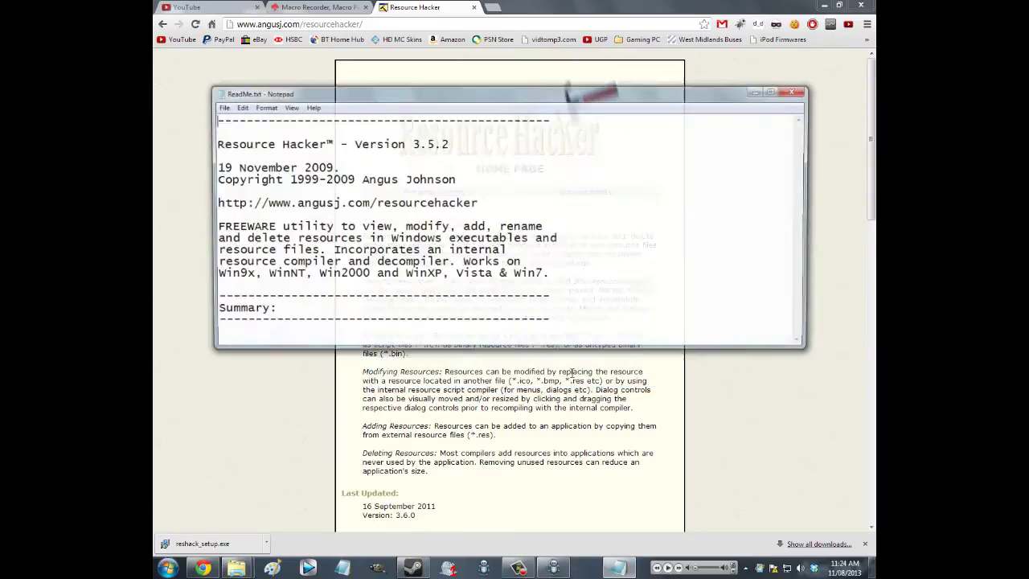
click(794, 92)
- Launch the newly installed Resource Hacker from the installed programs
click(167, 568)
click(207, 515)
scroll(215, 409, down, 5)
click(202, 417)
click(211, 427)
- Open sound macro.exe from the user's Desktop folder on Local Disk (C:) in Resource Hacker
click(336, 207)
click(345, 220)
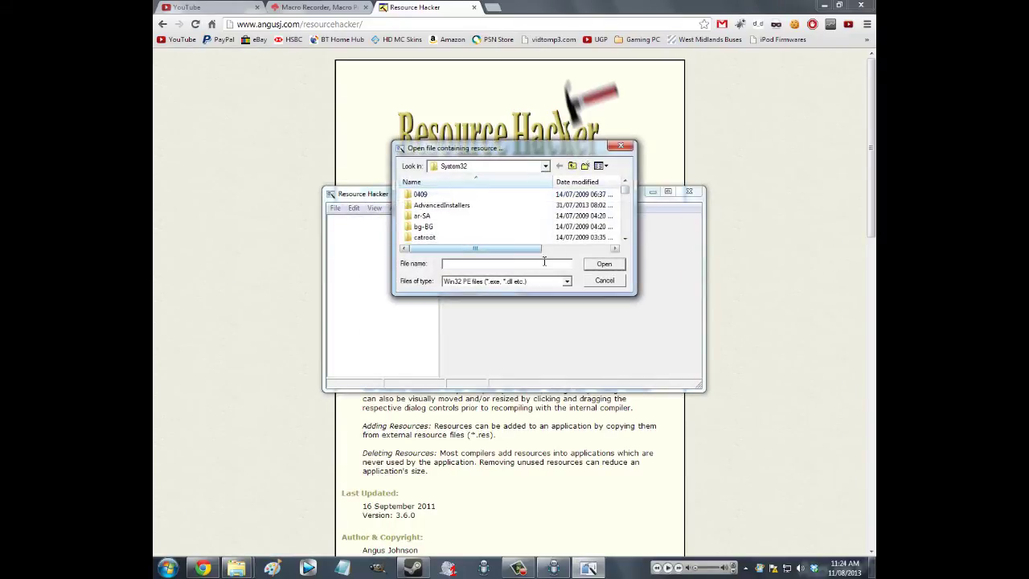
click(571, 165)
click(572, 165)
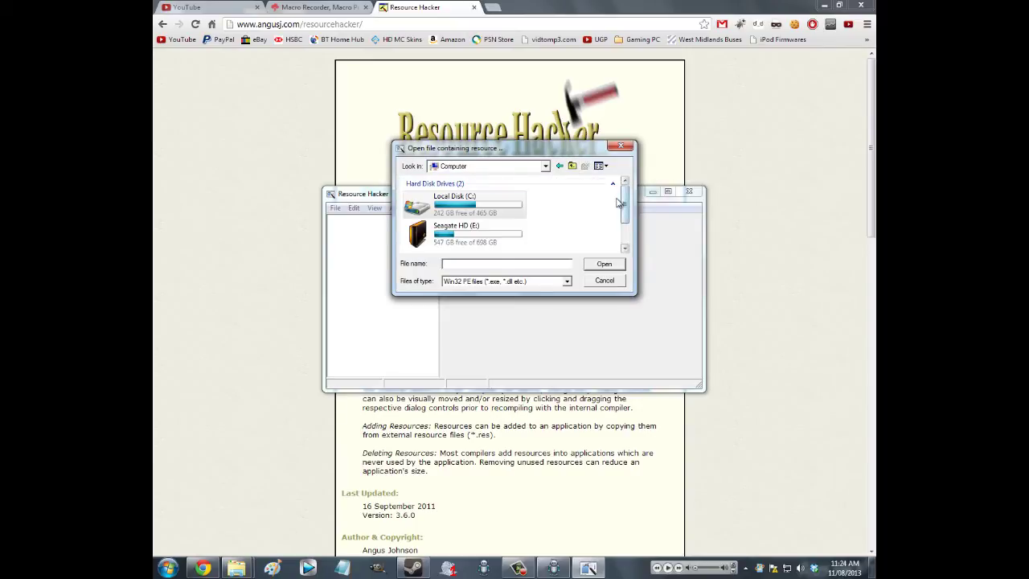
double_click(459, 198)
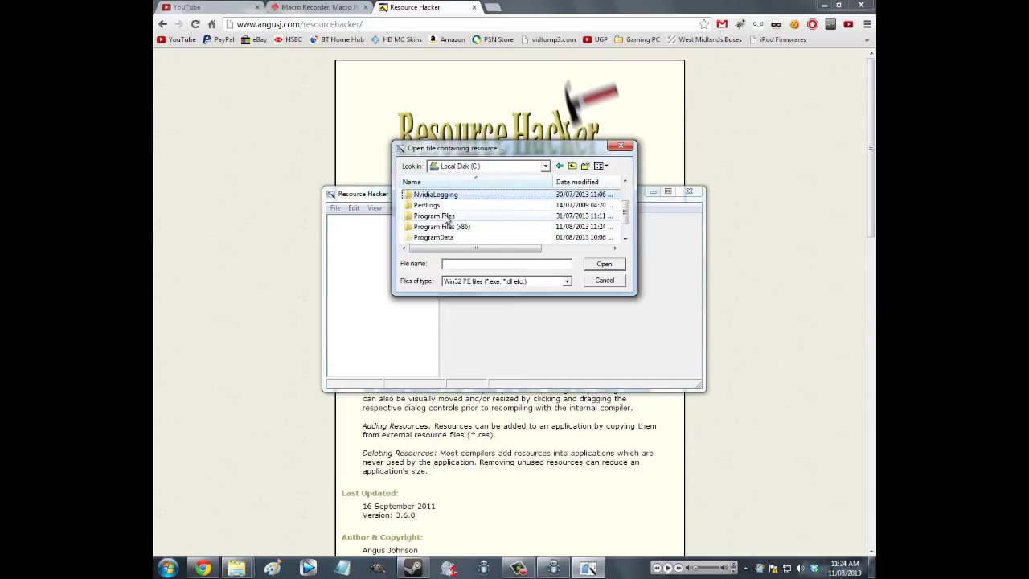
scroll(535, 217, down, 1)
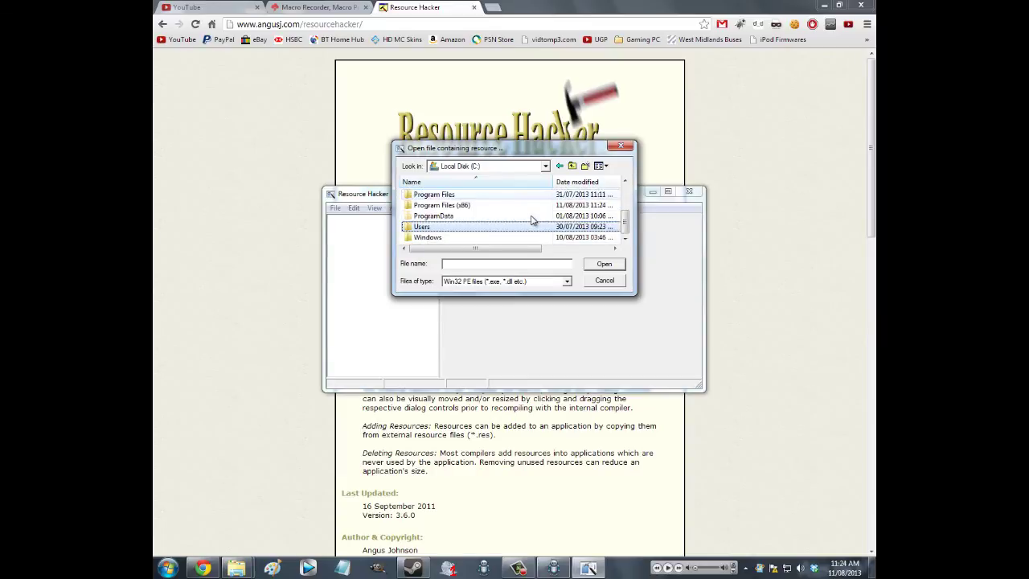
double_click(459, 226)
double_click(426, 196)
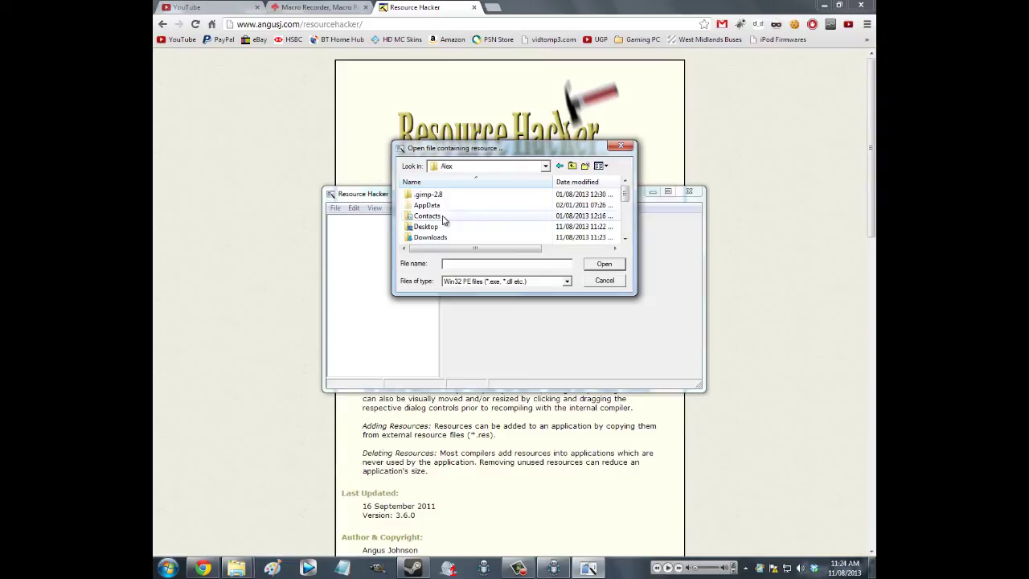
double_click(434, 227)
click(450, 228)
click(601, 267)
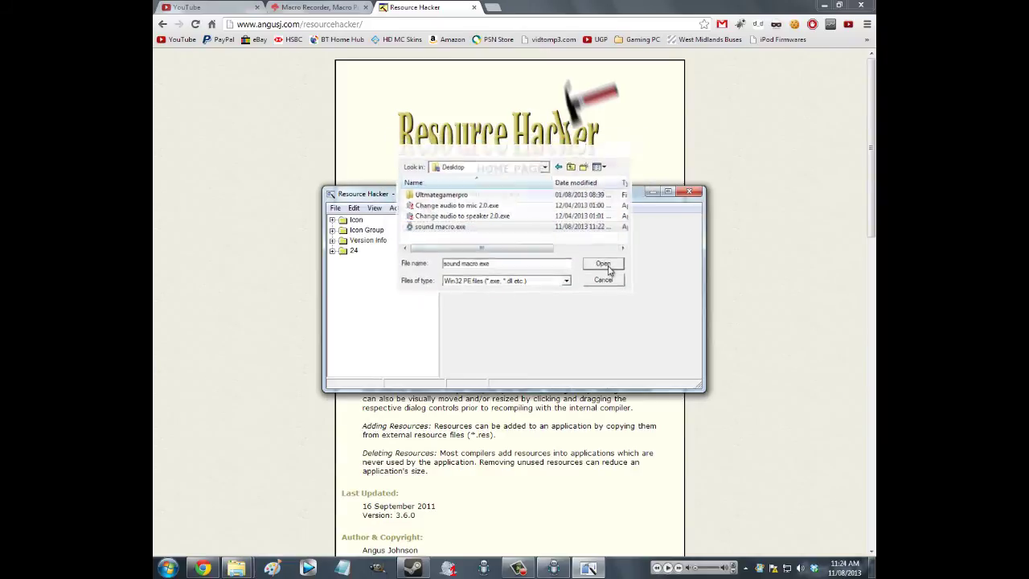
- Examine the images stored in the Icon resources 2, 3, 5, 6, 7 and 8 of sound macro.exe
click(332, 220)
click(343, 230)
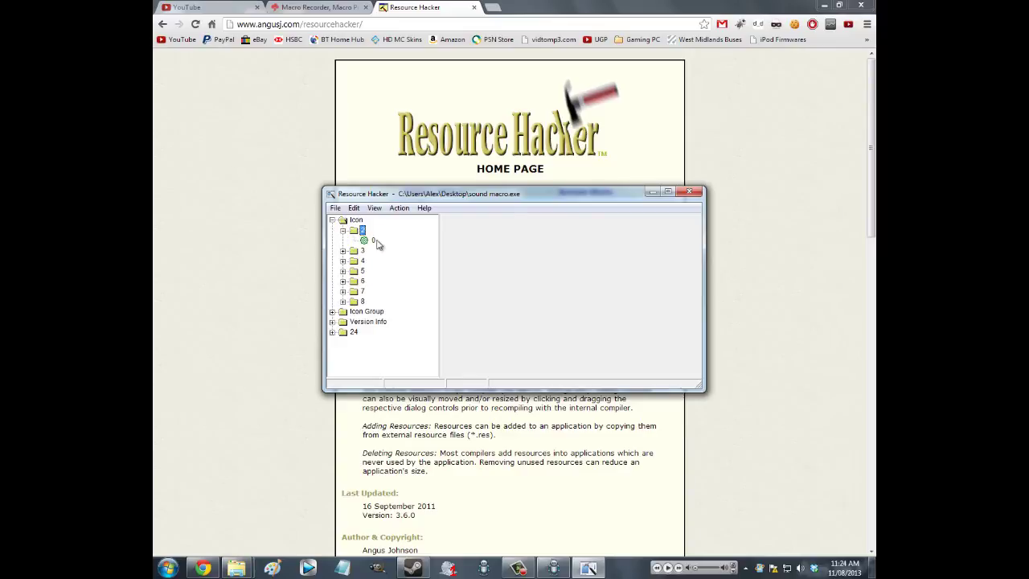
click(373, 240)
double_click(359, 251)
click(373, 260)
click(343, 281)
click(373, 290)
click(343, 300)
click(372, 310)
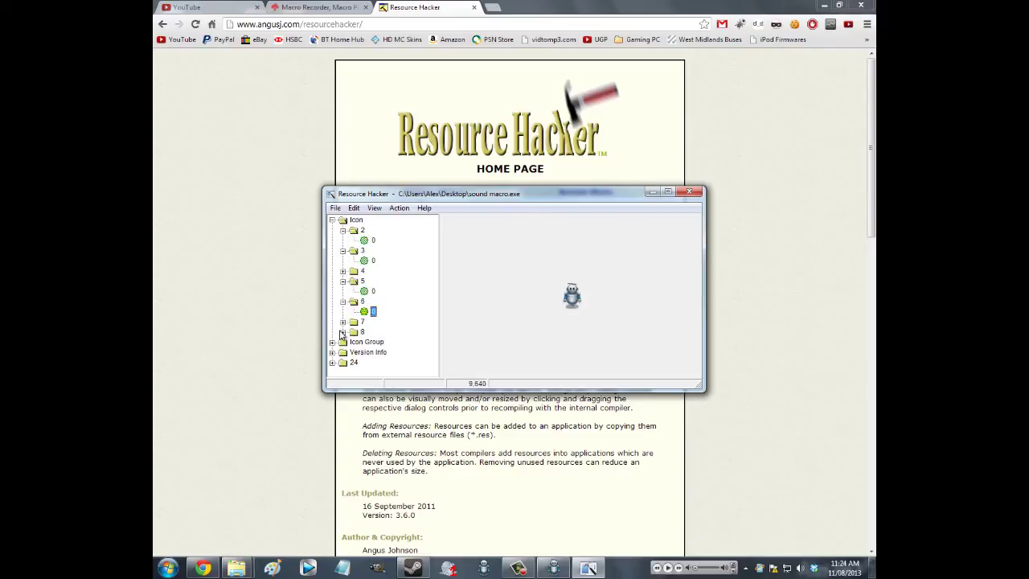
click(343, 321)
click(373, 331)
click(343, 342)
click(373, 351)
scroll(383, 282, down, 1)
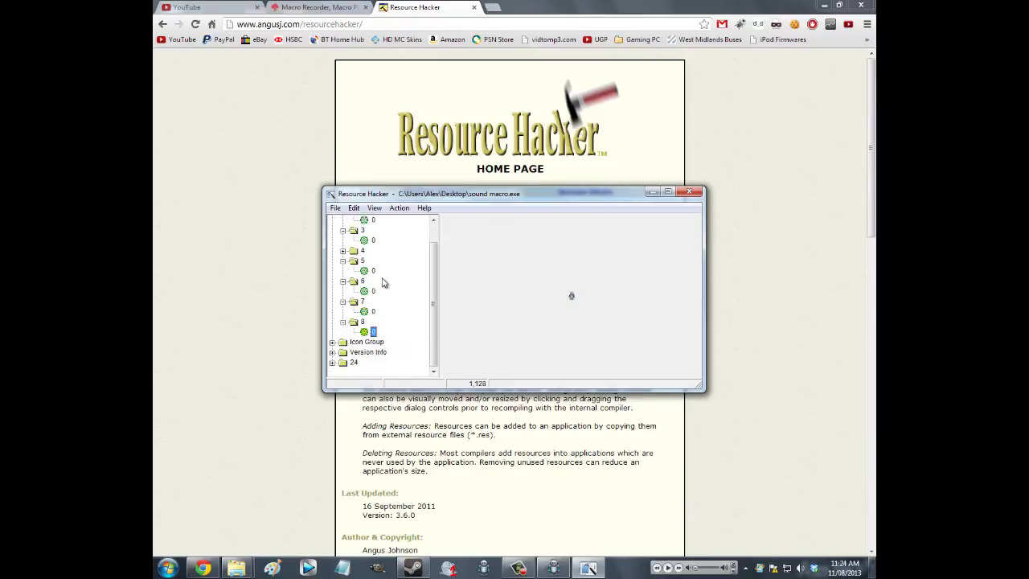
- Examine the Icon Group 32512 and Version Info resources of sound macro.exe
click(333, 342)
click(343, 352)
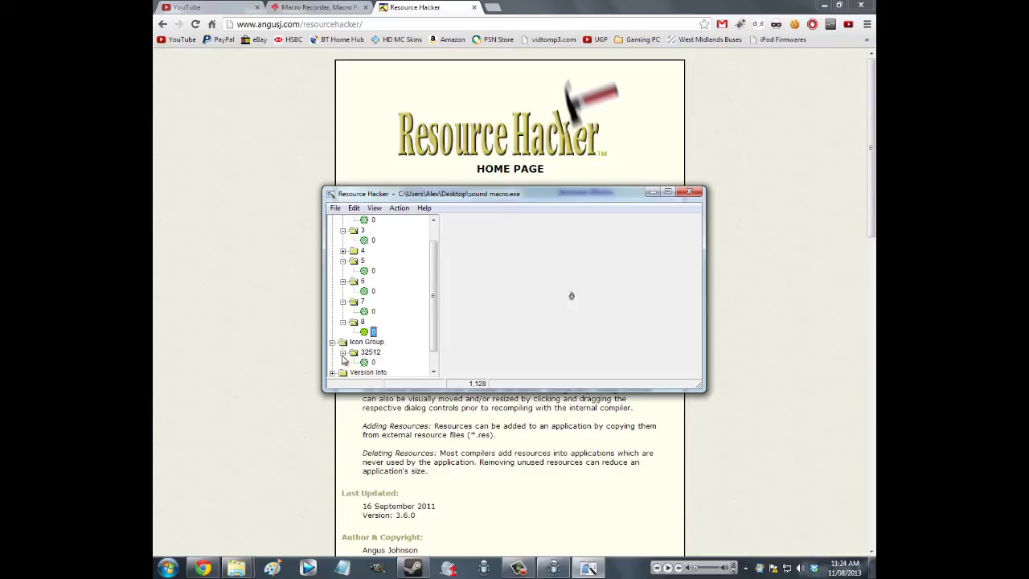
click(373, 361)
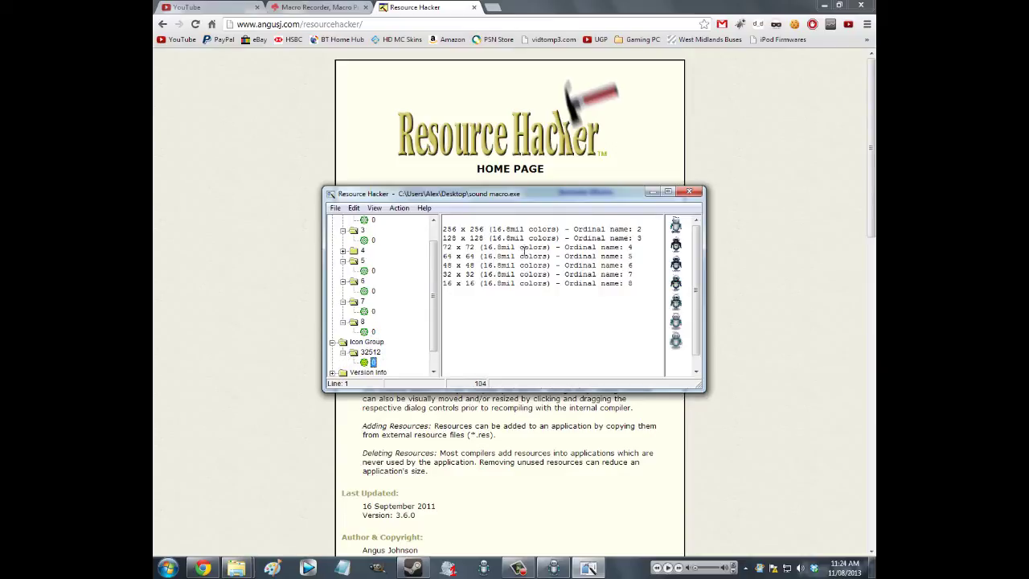
scroll(539, 210, down, 1)
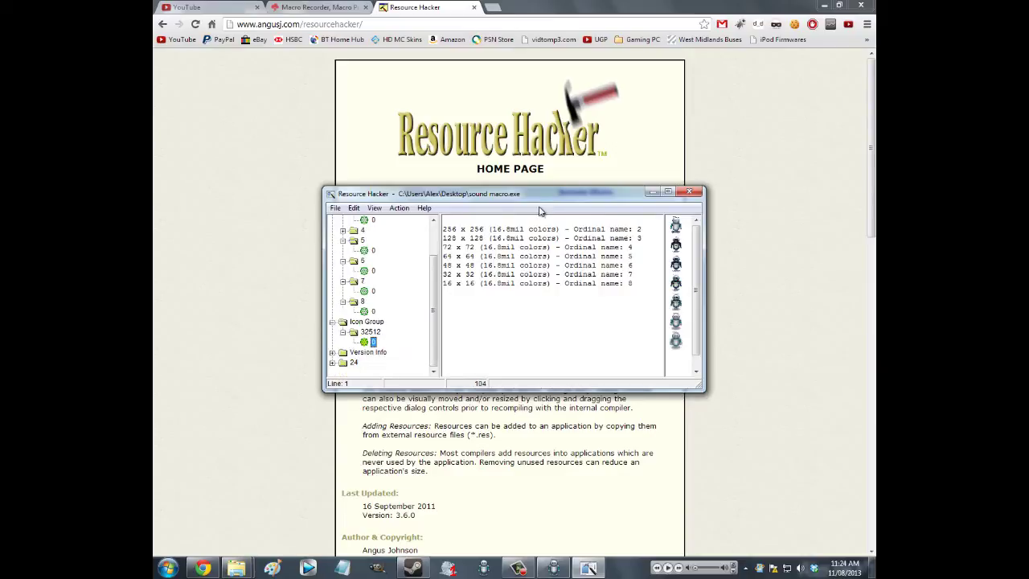
click(332, 352)
click(343, 361)
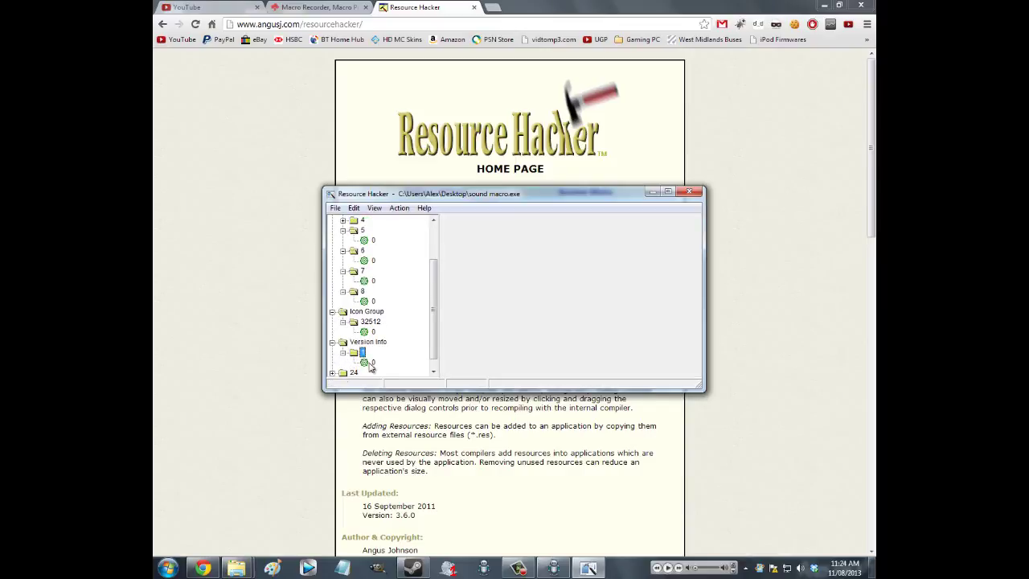
click(366, 372)
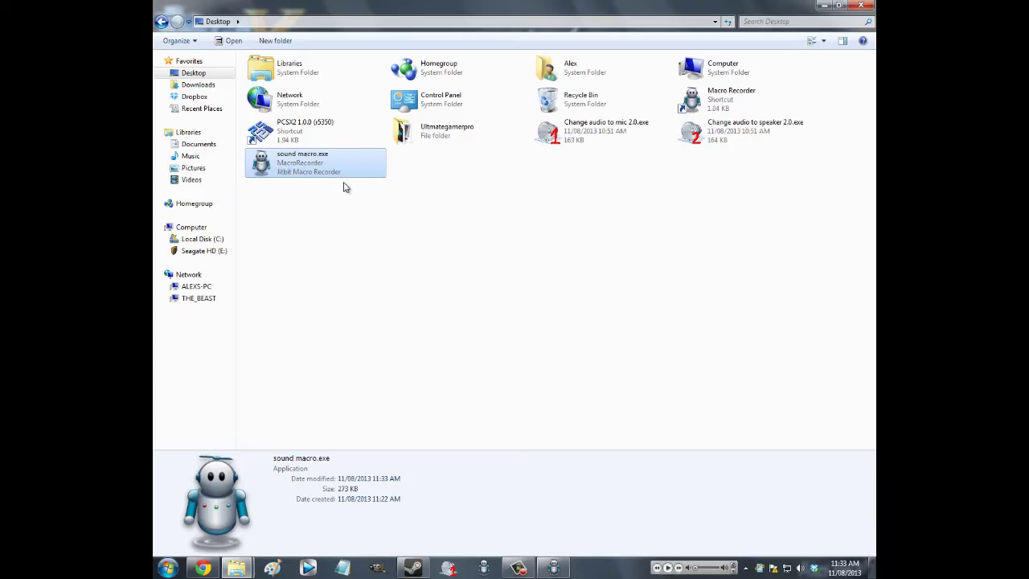
- Open sound macro.exe from the Desktop folder using Resource Hacker and display its Icon 2 resource
right_click(304, 162)
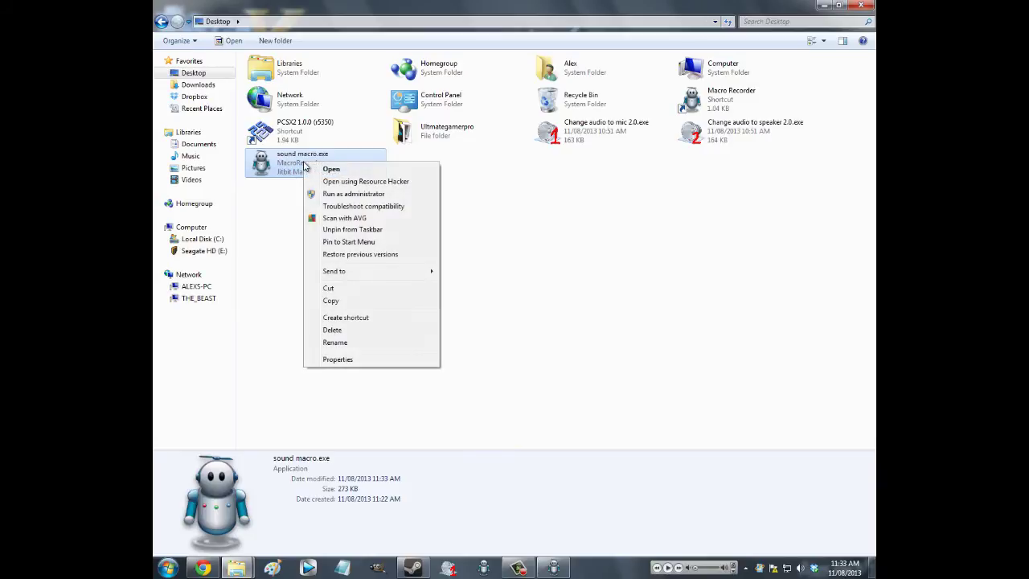
click(387, 183)
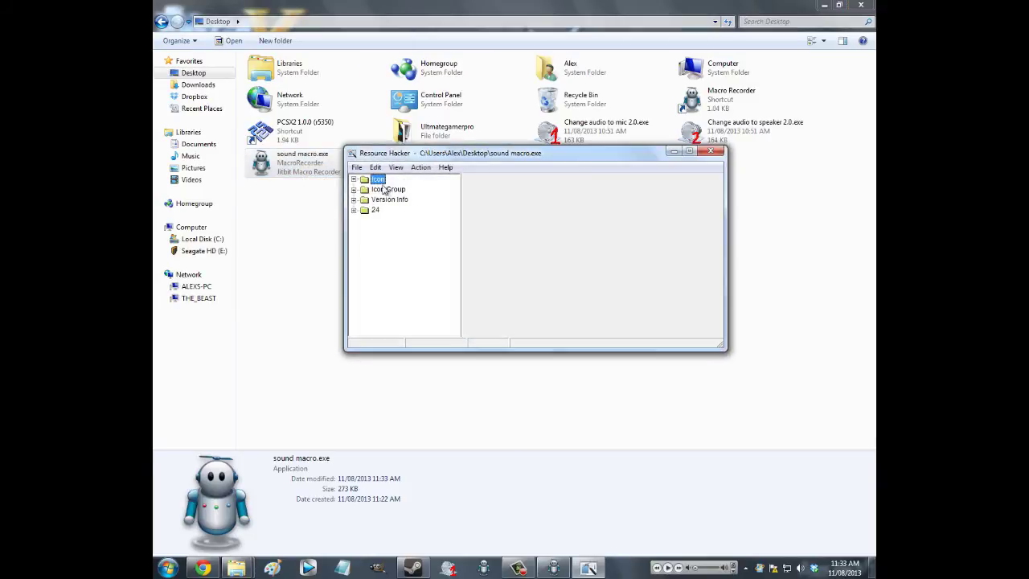
click(354, 179)
click(364, 188)
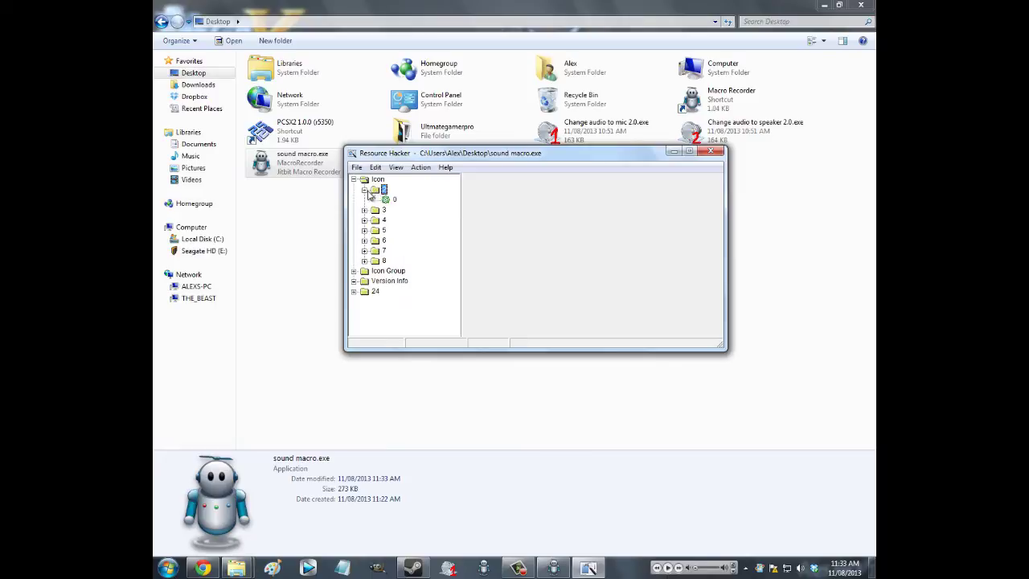
click(394, 200)
- Replace the macro's icon with the one from Change audio to speaker 2.0.exe
click(420, 167)
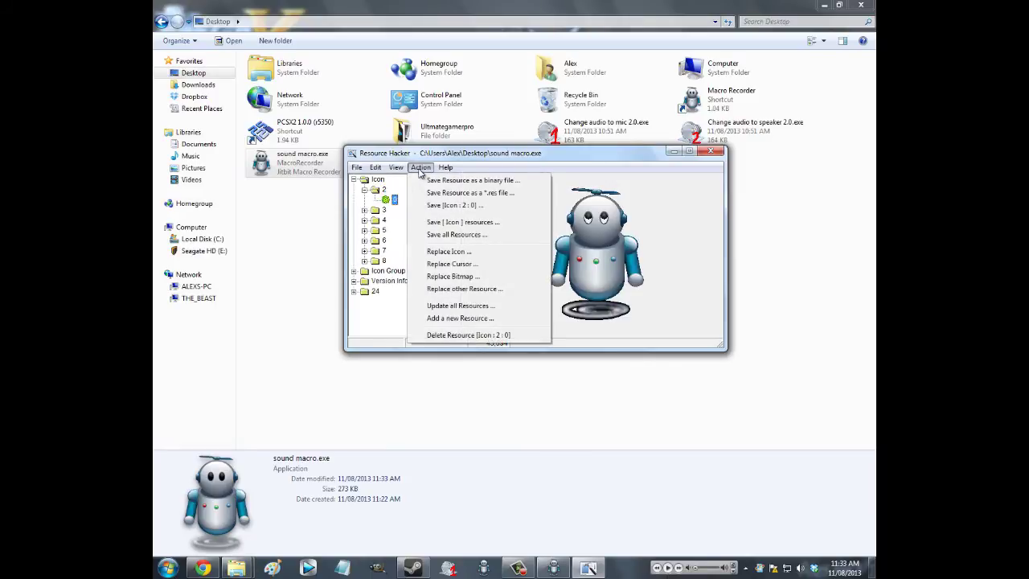
click(451, 251)
click(449, 209)
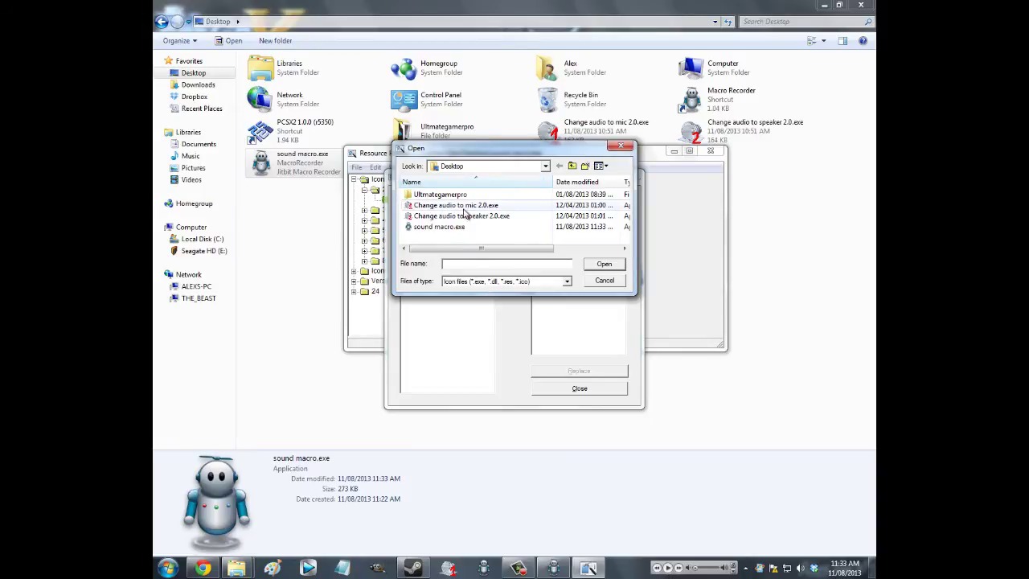
click(460, 216)
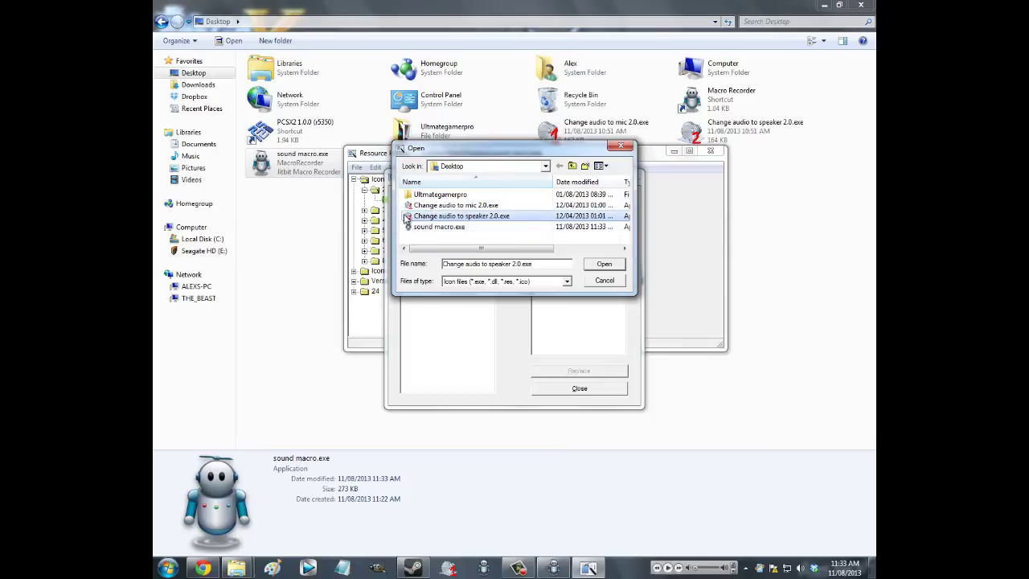
click(603, 264)
click(568, 371)
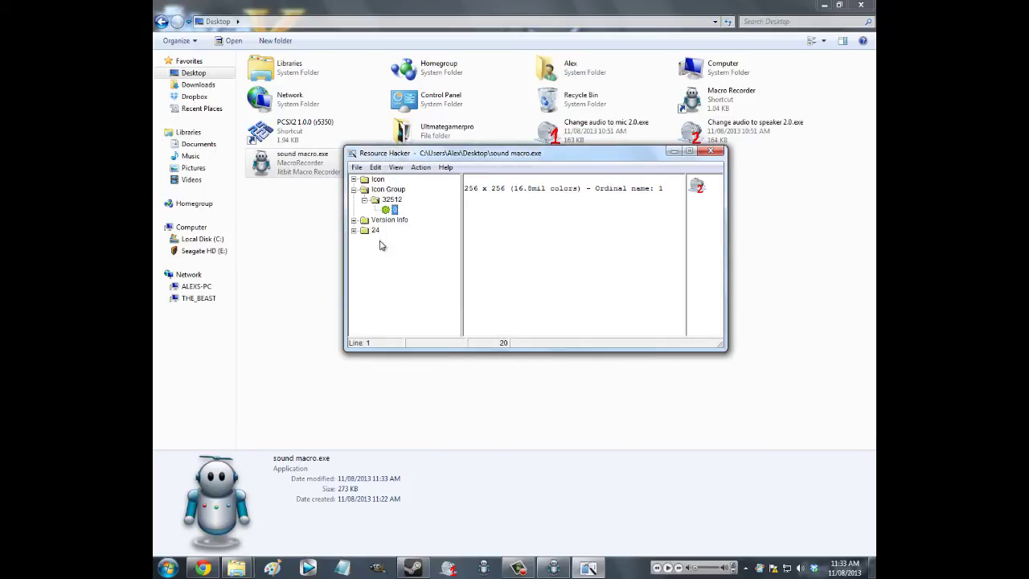
- Delete the Version Info resource and the 24 resource, leaving only the Icon and Icon Group entries
click(353, 221)
click(389, 241)
right_click(391, 241)
click(451, 303)
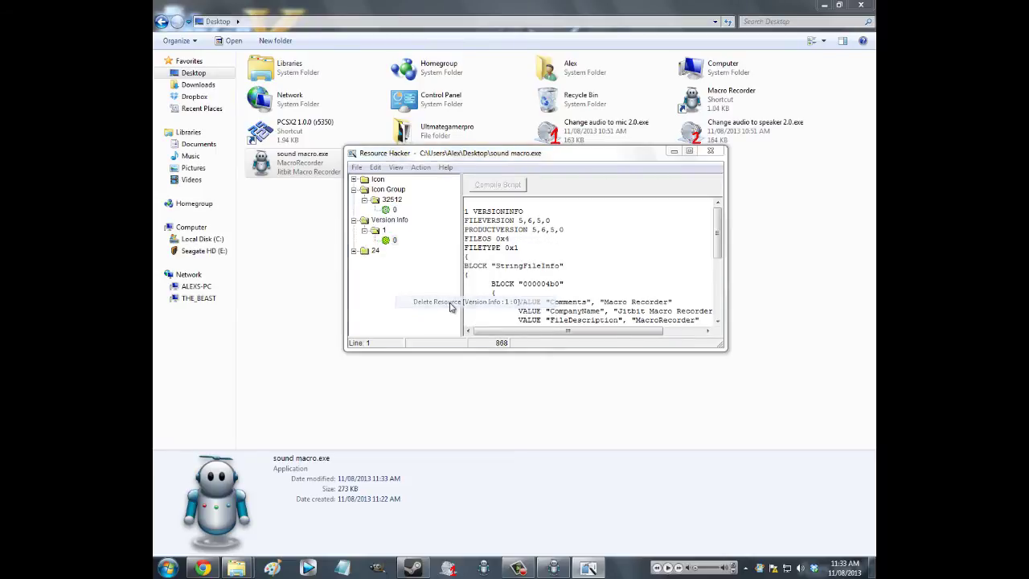
click(525, 322)
right_click(394, 220)
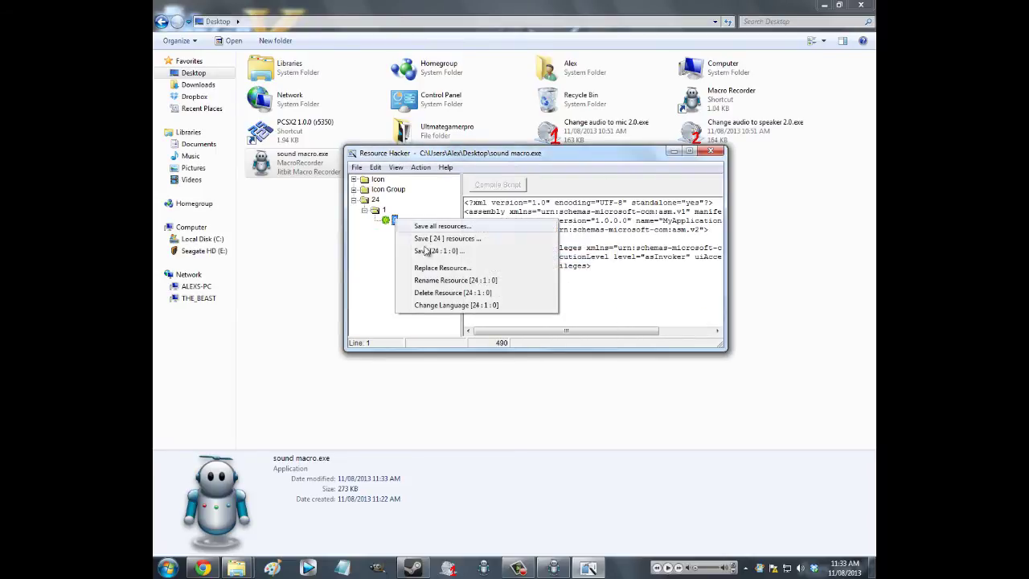
click(455, 292)
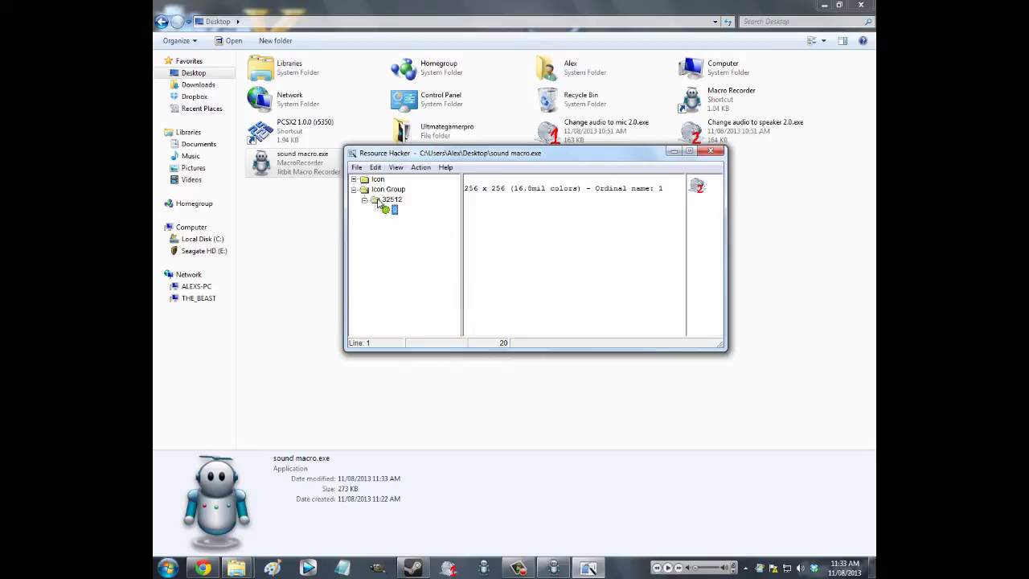
- Check the remaining Icon resource and save the modified executable on the Desktop as Audio test.exe
click(354, 180)
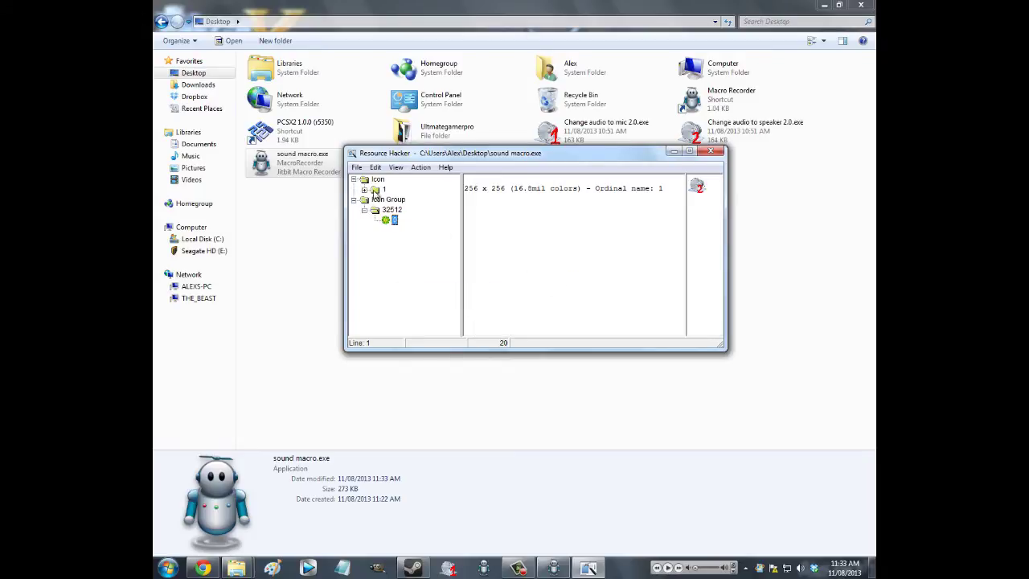
click(364, 190)
click(356, 168)
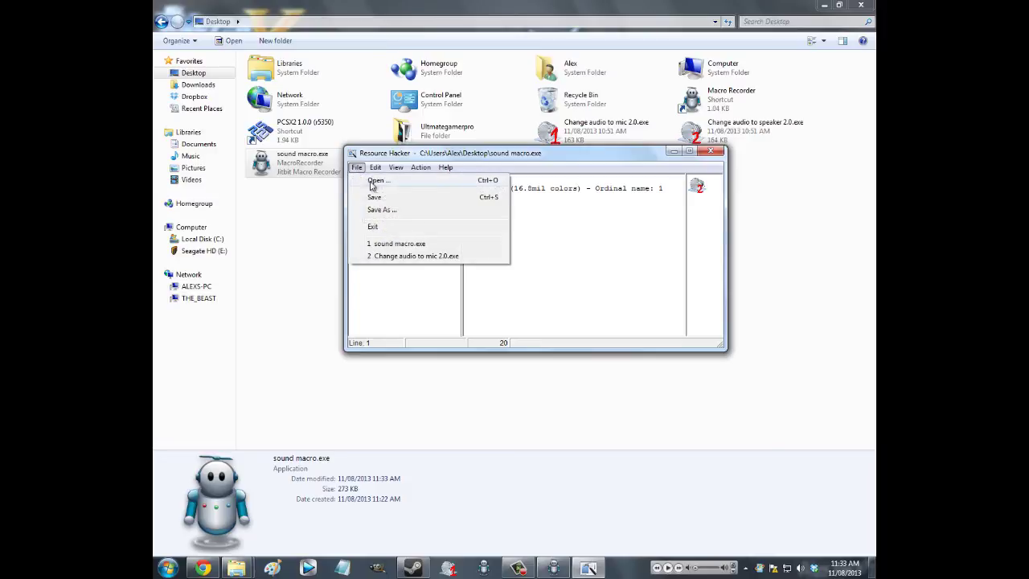
click(383, 209)
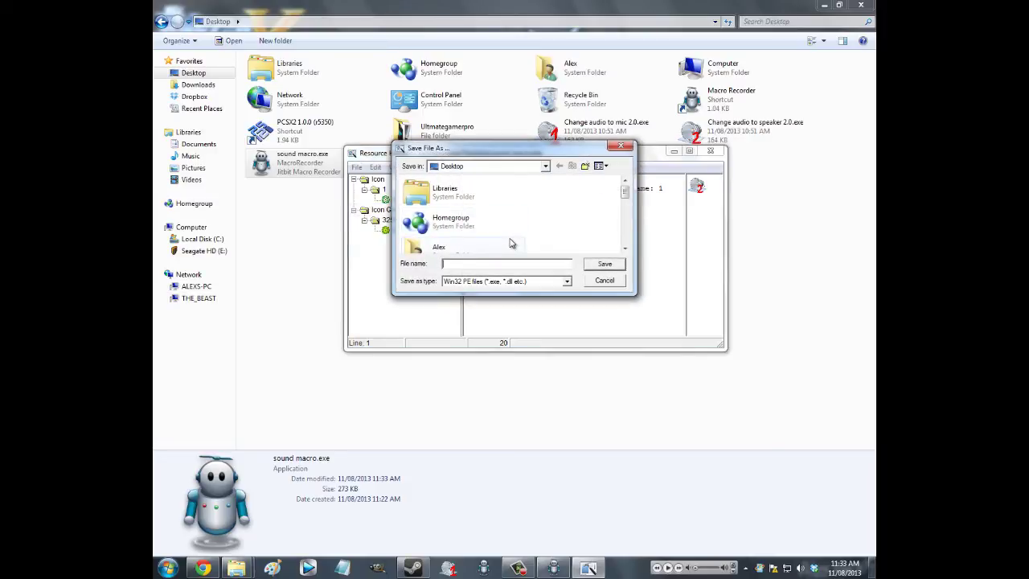
text(AUd)
key(BackSpace)
key(BackSpace)
text(u)
key(Return)
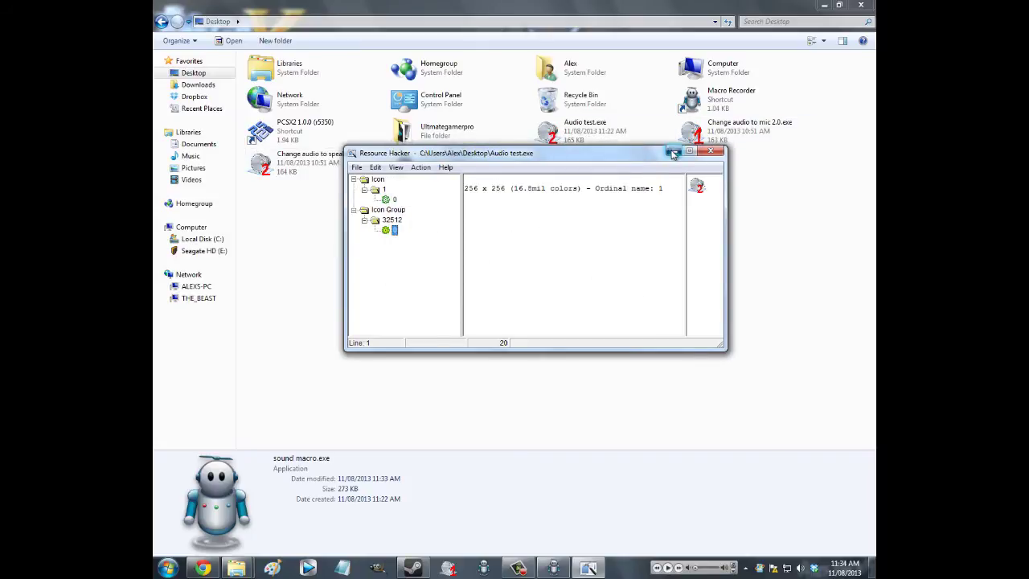
- Pin Audio test.exe from the Desktop folder to the taskbar in place of sound macro.exe, unpinning the old macro
click(671, 151)
click(613, 136)
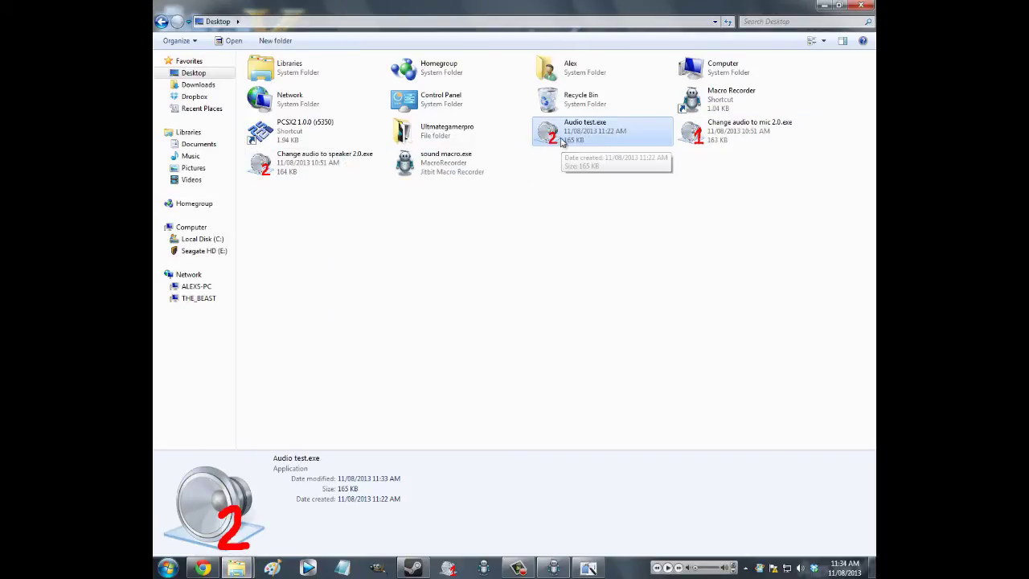
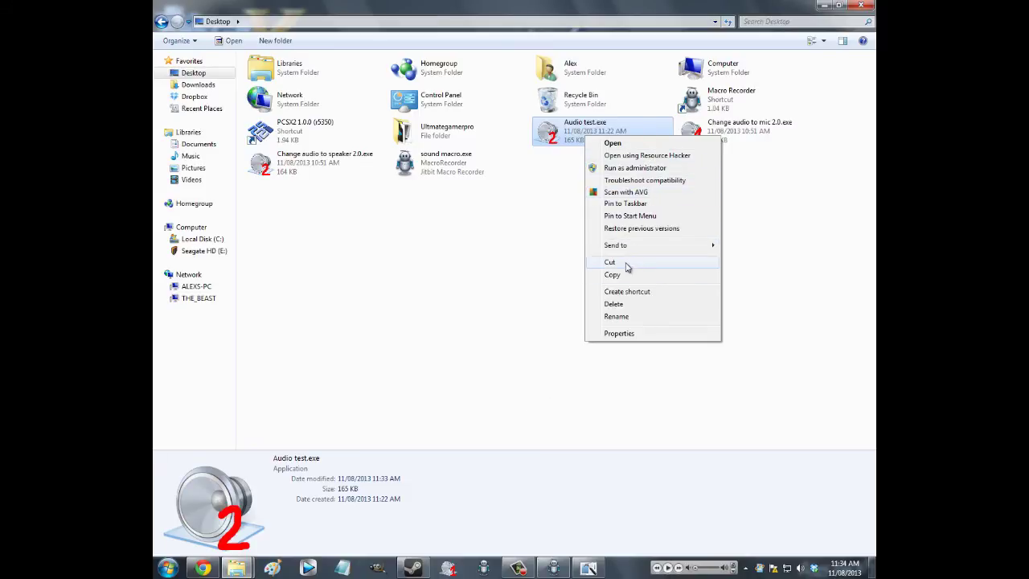
click(553, 145)
right_click(558, 137)
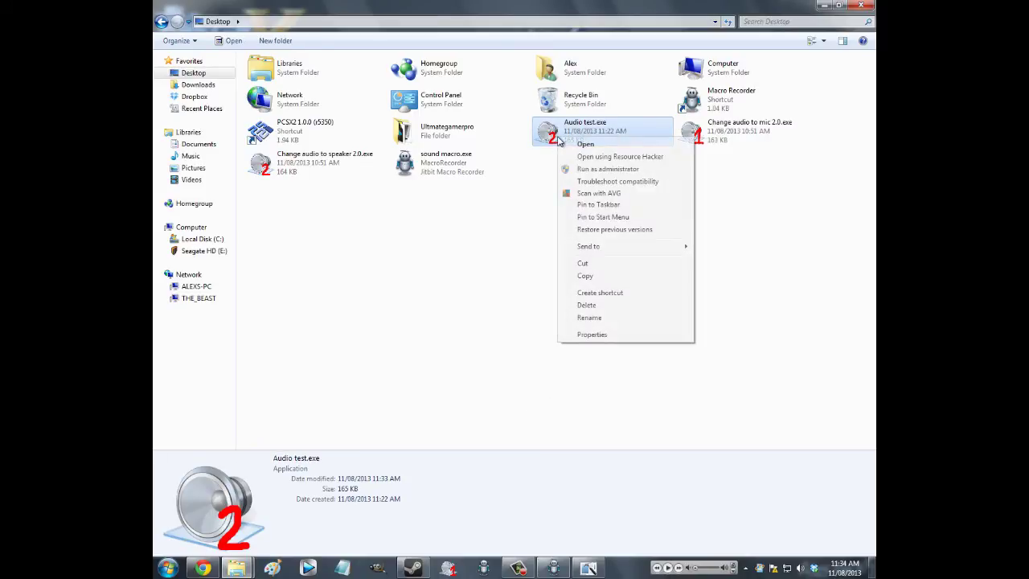
click(598, 205)
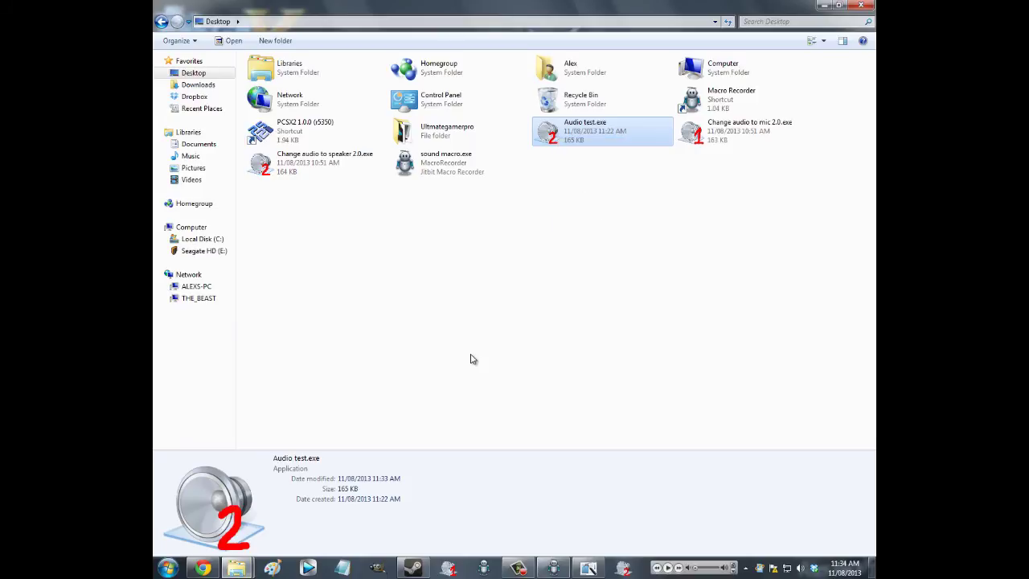
right_click(518, 567)
click(518, 537)
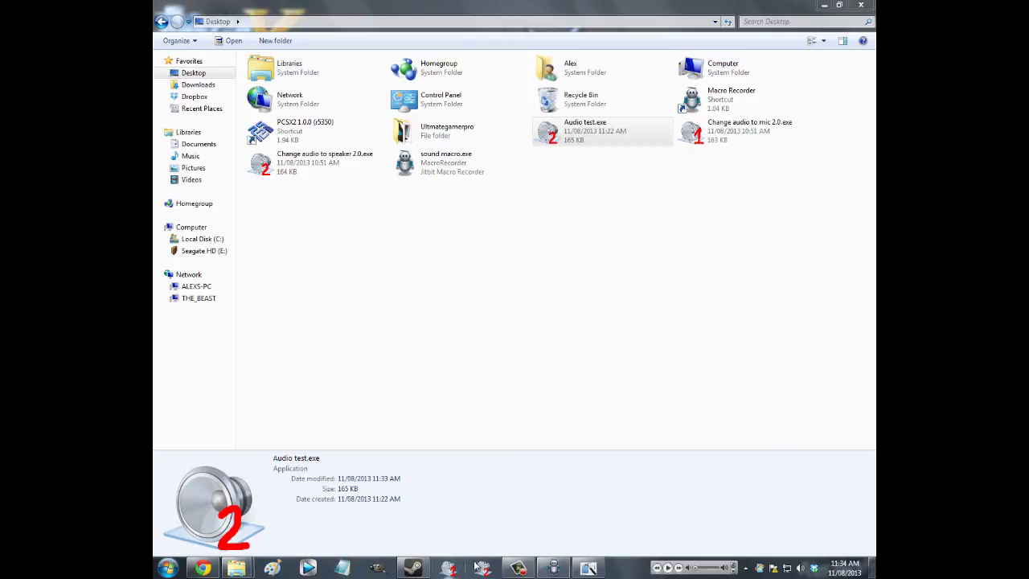
- Test the pinned audio-switching macros from the taskbar and close the Sound and Speakers Properties dialogs they open
click(450, 564)
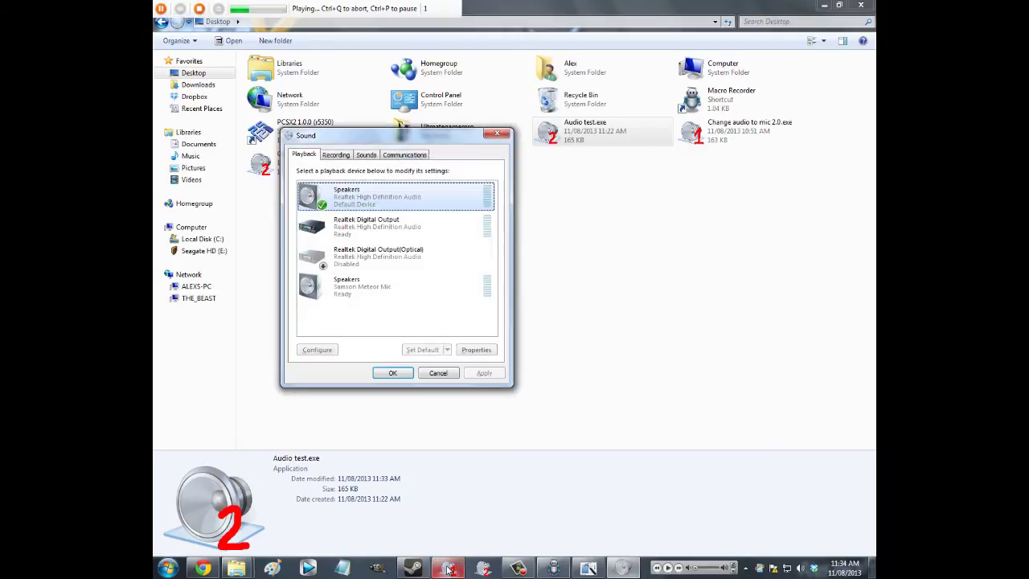
click(497, 133)
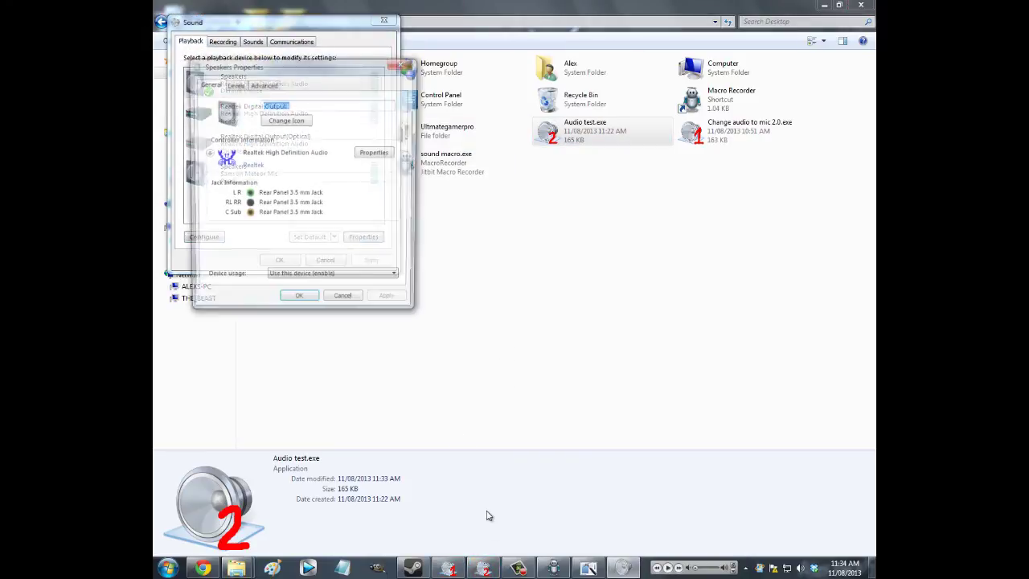
click(403, 63)
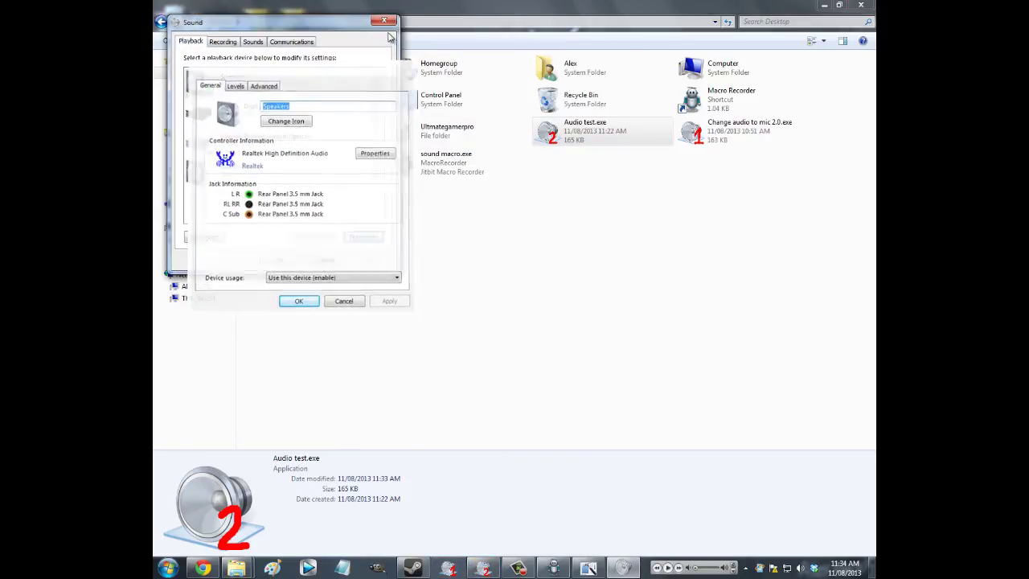
key(Escape)
- Switch to Jitbit Macro Recorder, then step down the Sound playback devices to the Samson Meteor Mic speakers and close the dialog
click(553, 568)
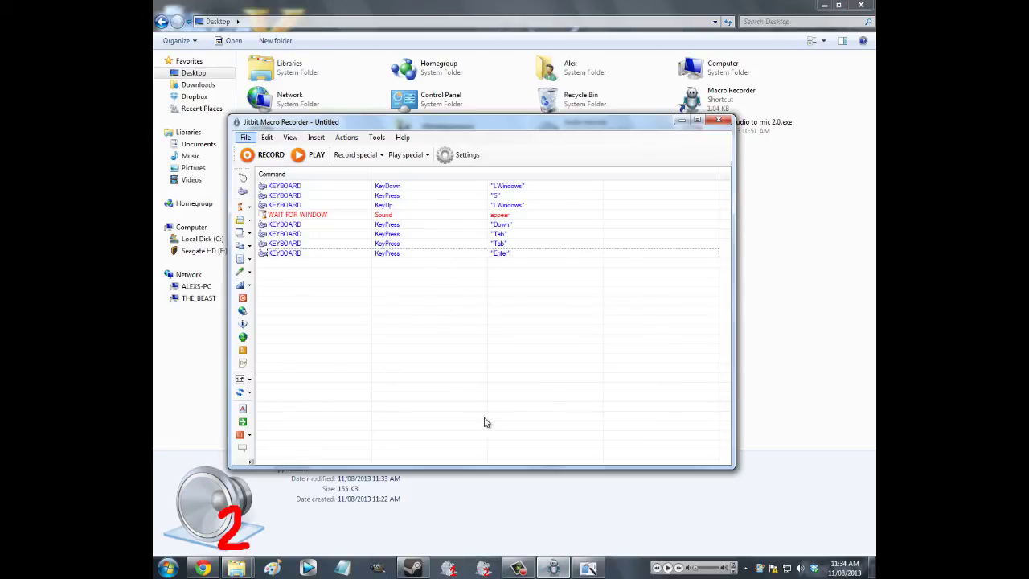
key(super+s)
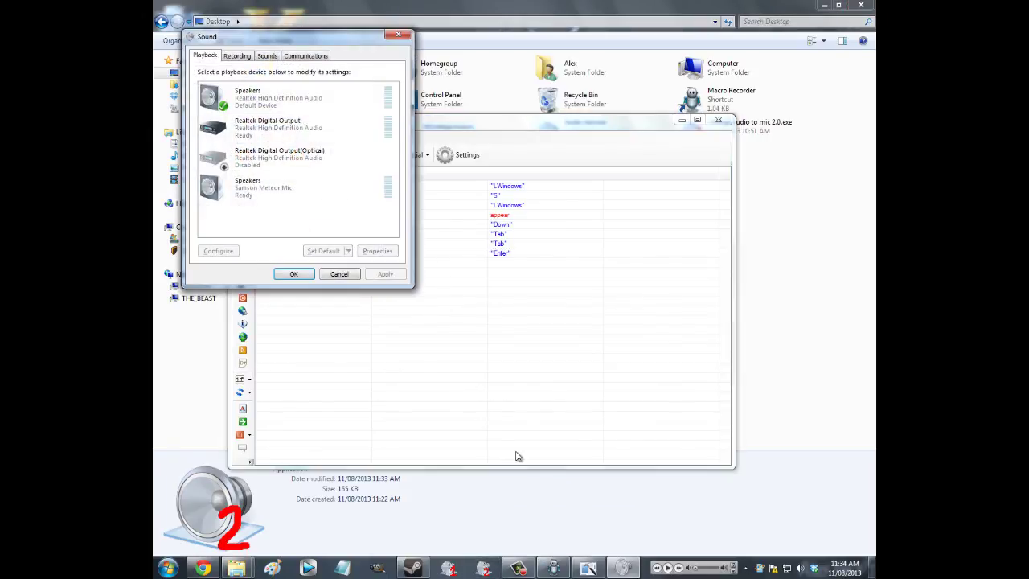
key(Down)
key(Down)
key(Down)
key(Down)
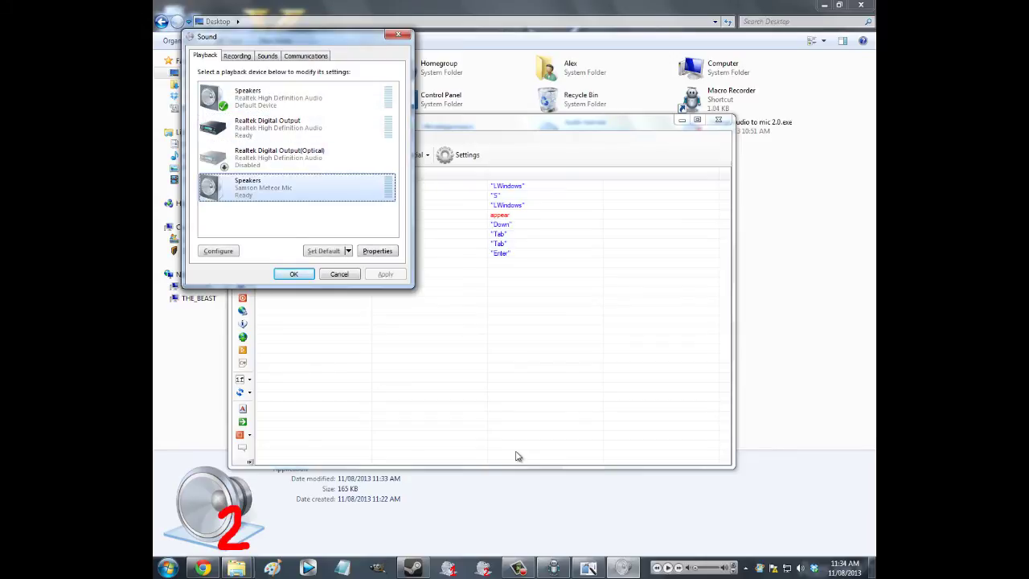
click(398, 36)
- Paste three more "Down" KeyPress commands beside the existing one in the macro and play it
click(459, 234)
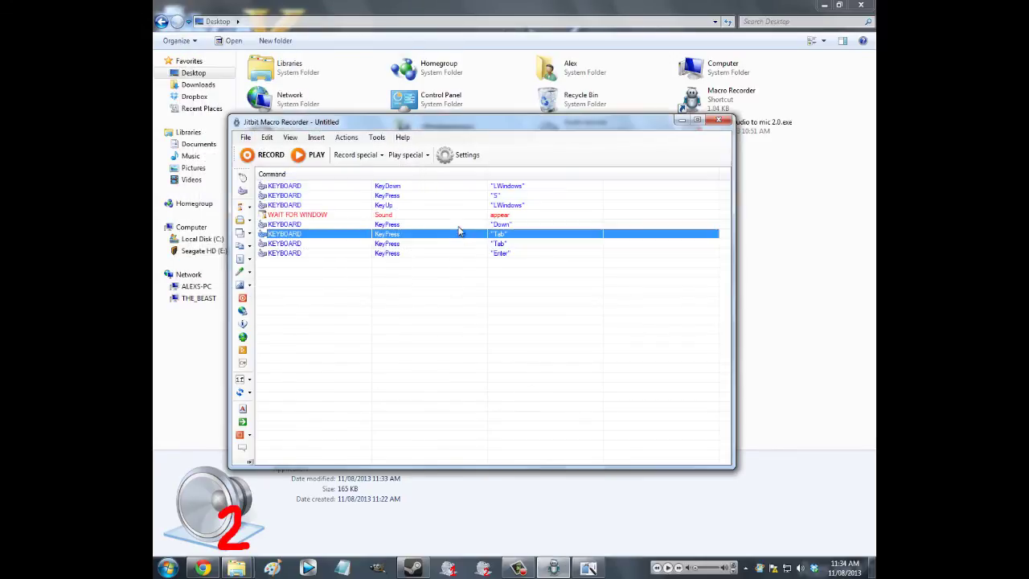
click(459, 224)
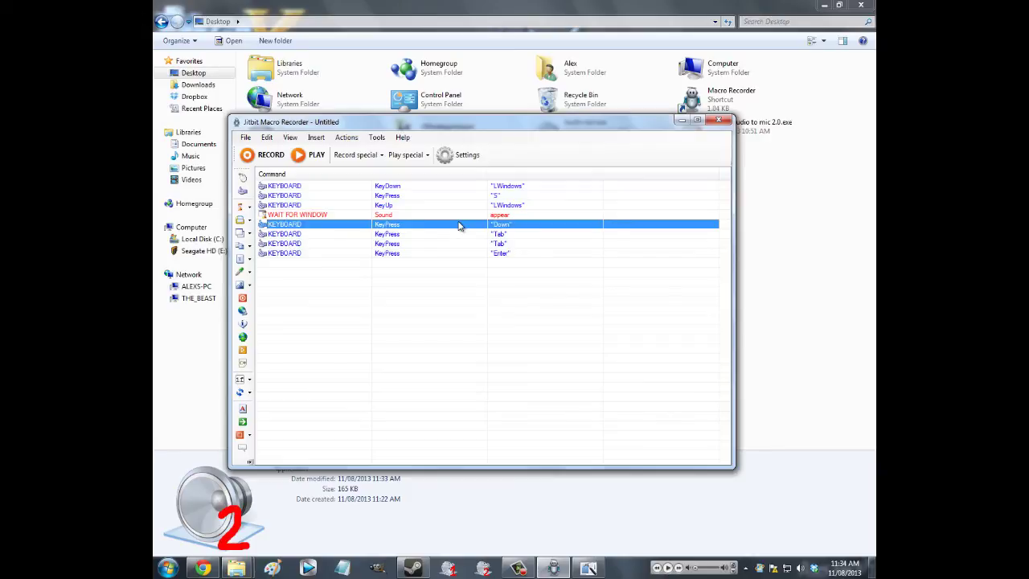
key(ctrl+v)
key(ctrl+v)
key(ctrl+v)
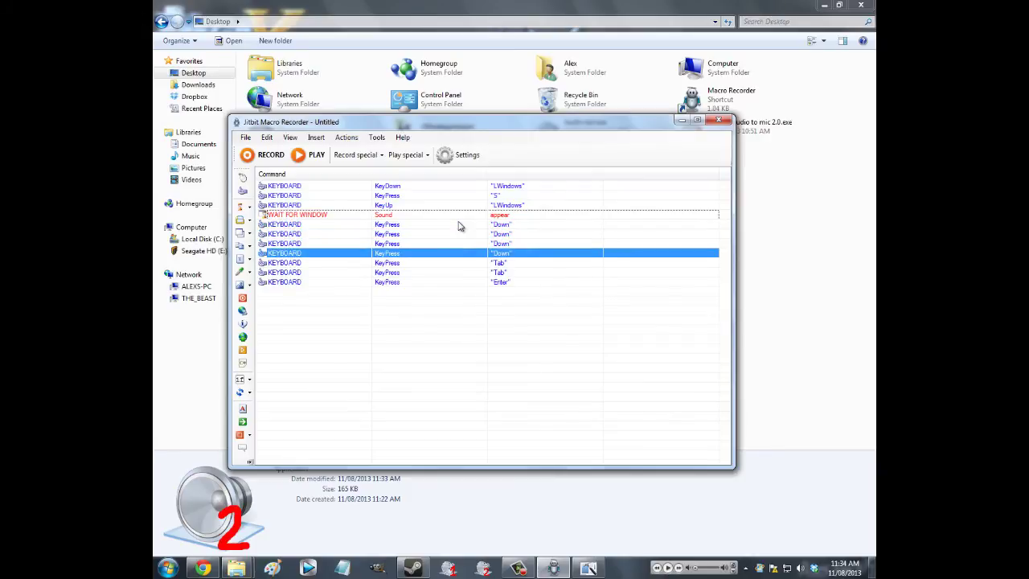
click(301, 156)
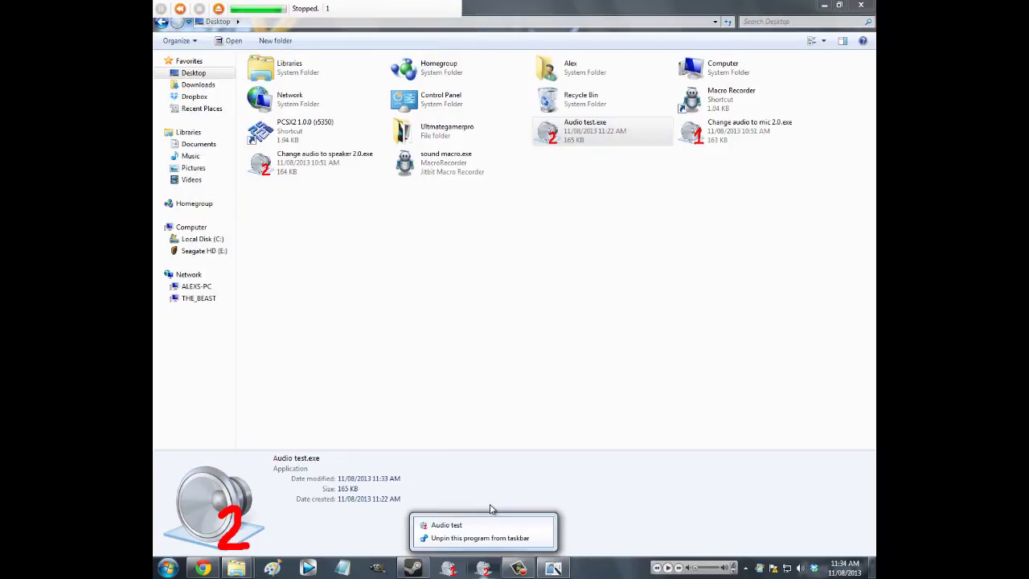
- Unpin Audio test from the taskbar and delete Audio test.exe from the Desktop folder
click(590, 131)
key(Delete)
key(Return)
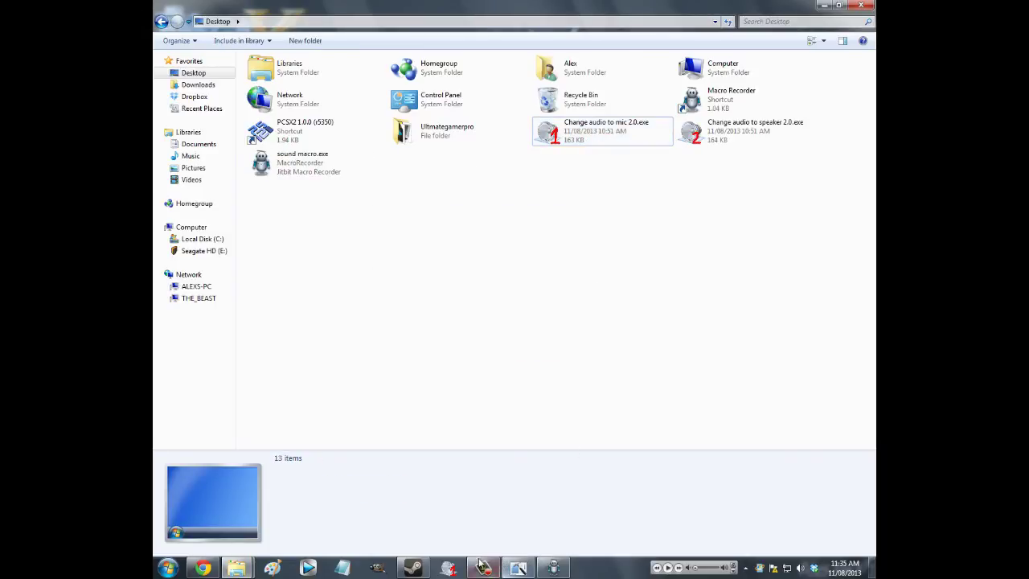
mouse_move(470, 567)
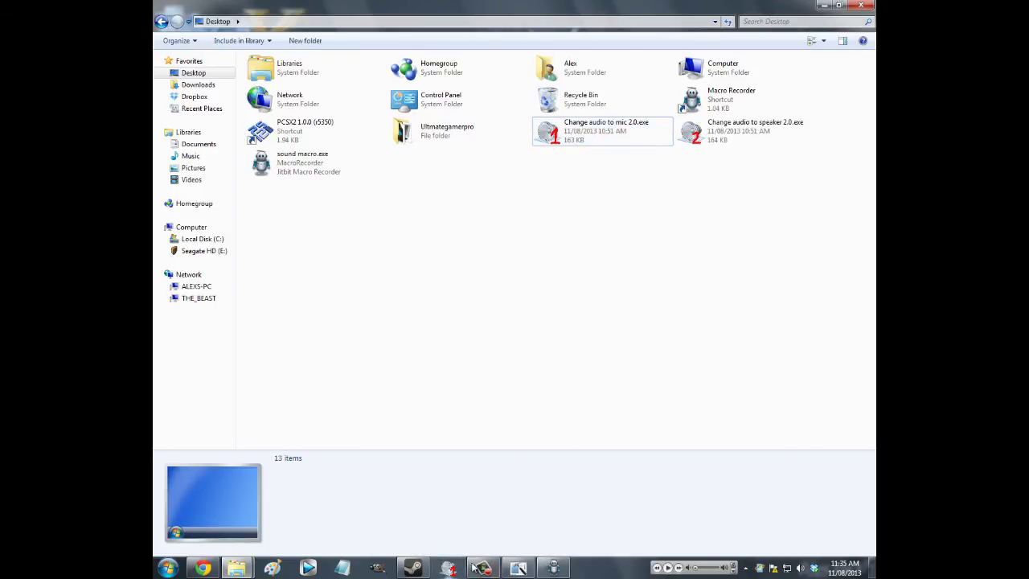
click(491, 529)
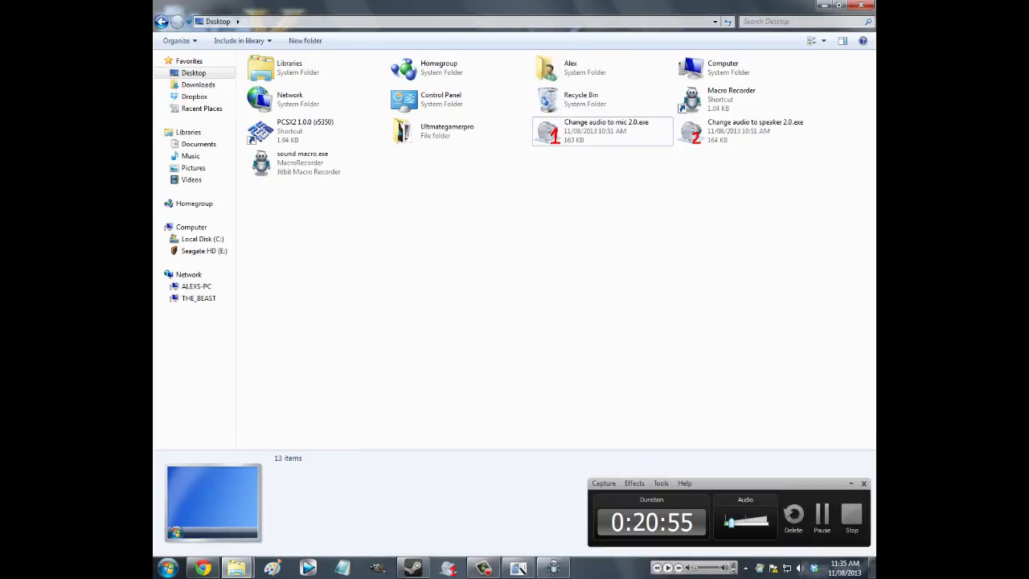
click(852, 485)
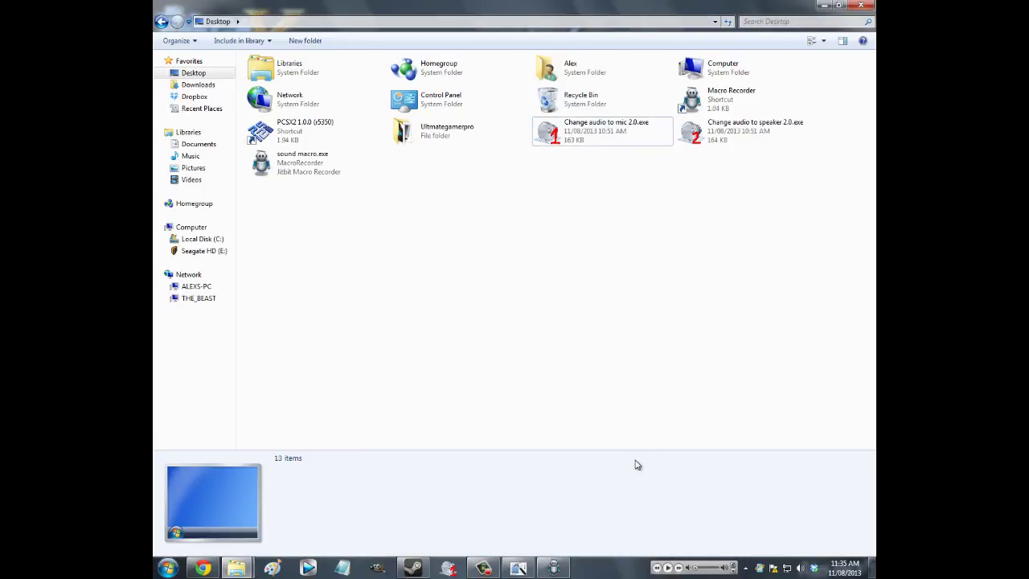
- Test the remaining pinned audio-switching macro while starting and stopping music with the taskbar playback controls
click(670, 568)
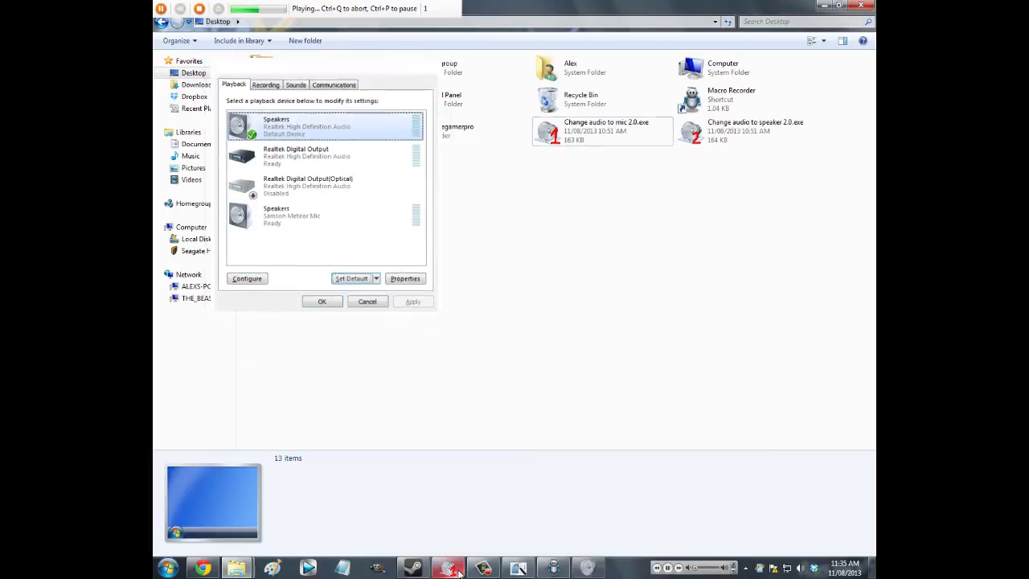
click(670, 568)
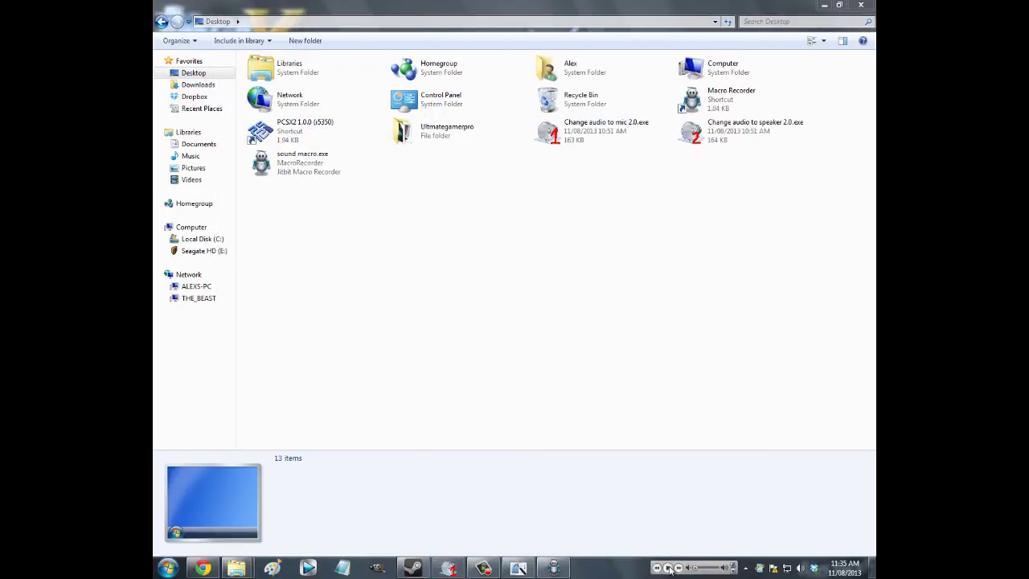